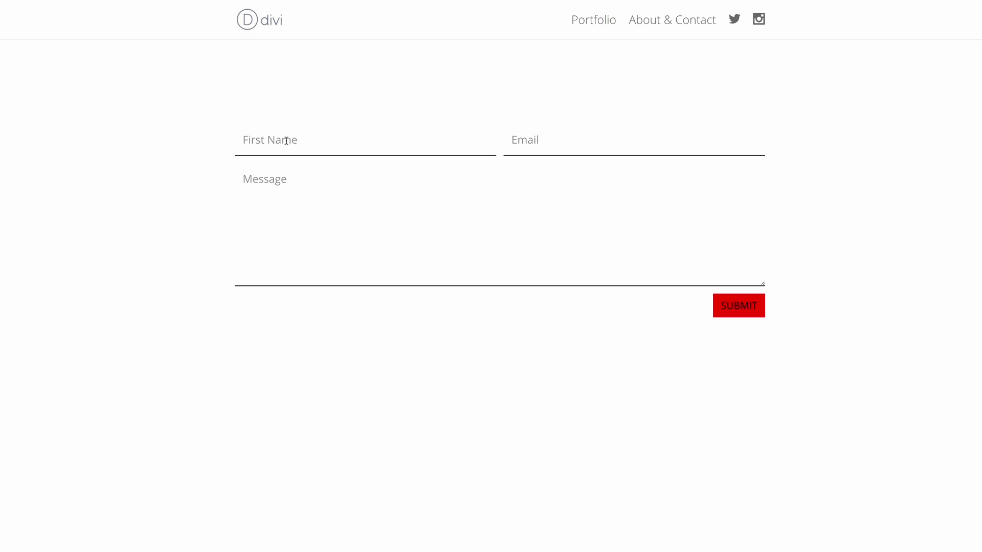
Check the focus styling of the input fields on the finished contact form
click(252, 193)
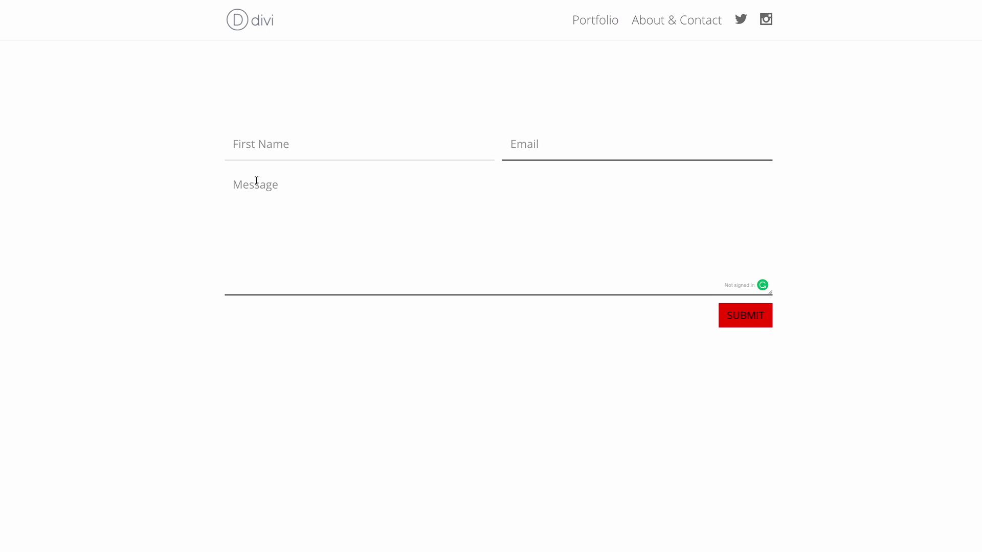
click(544, 150)
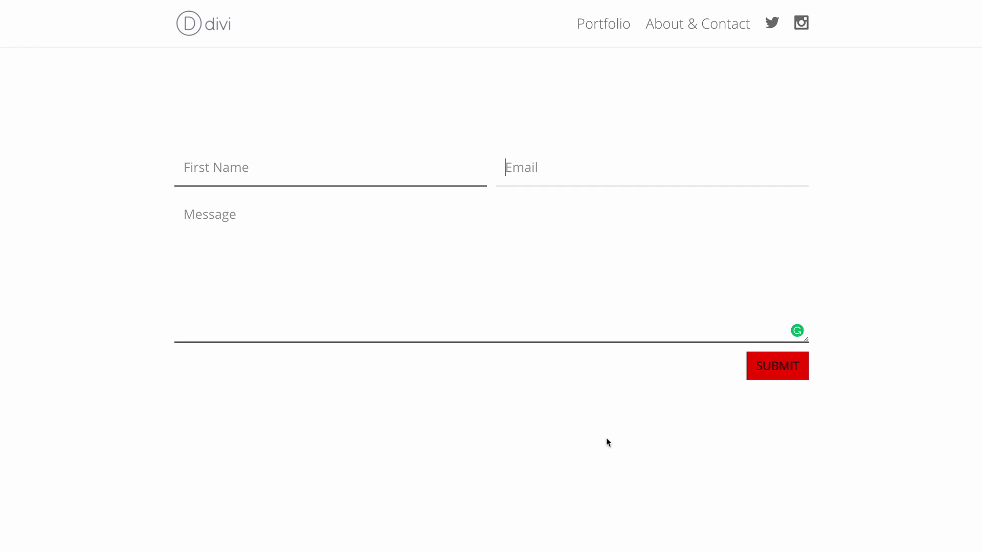
Search the plugin directory for "caldera form", then install and activate the Caldera Forms drag and drop form builder
click(180, 12)
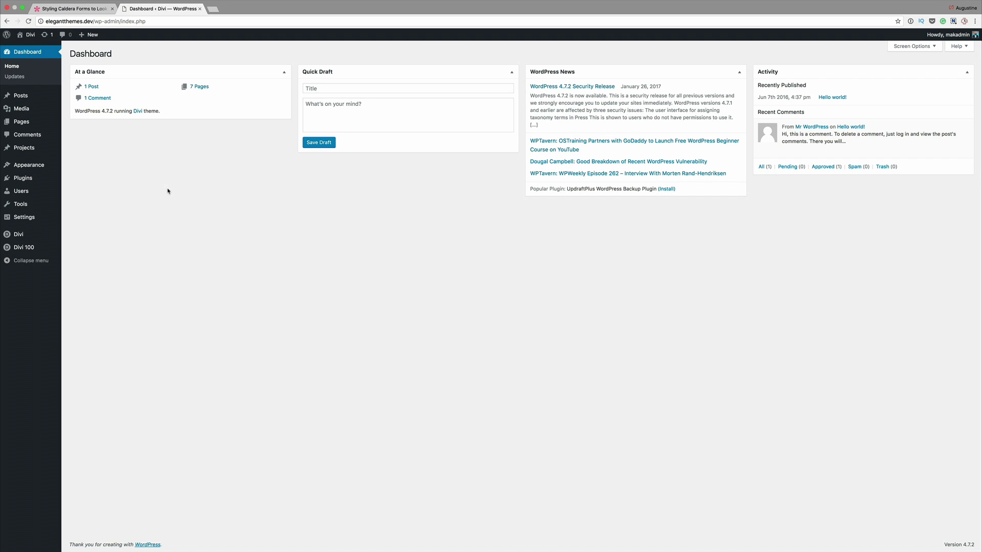
mouse_move(25, 181)
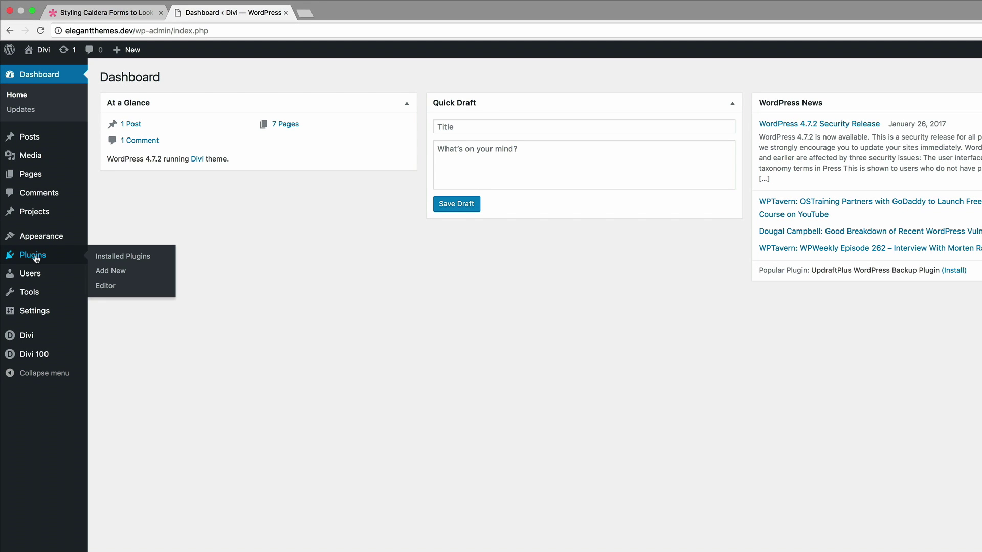
click(122, 272)
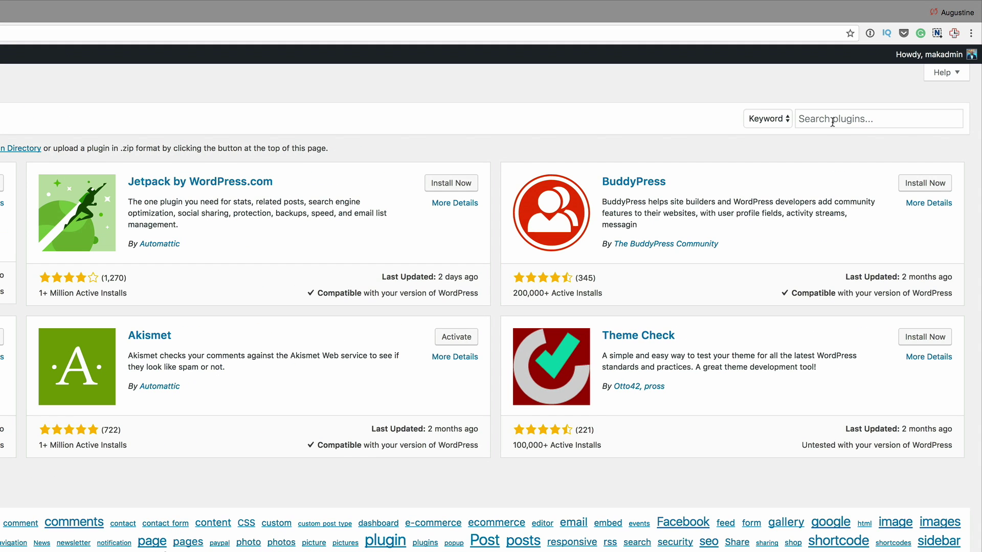
click(832, 122)
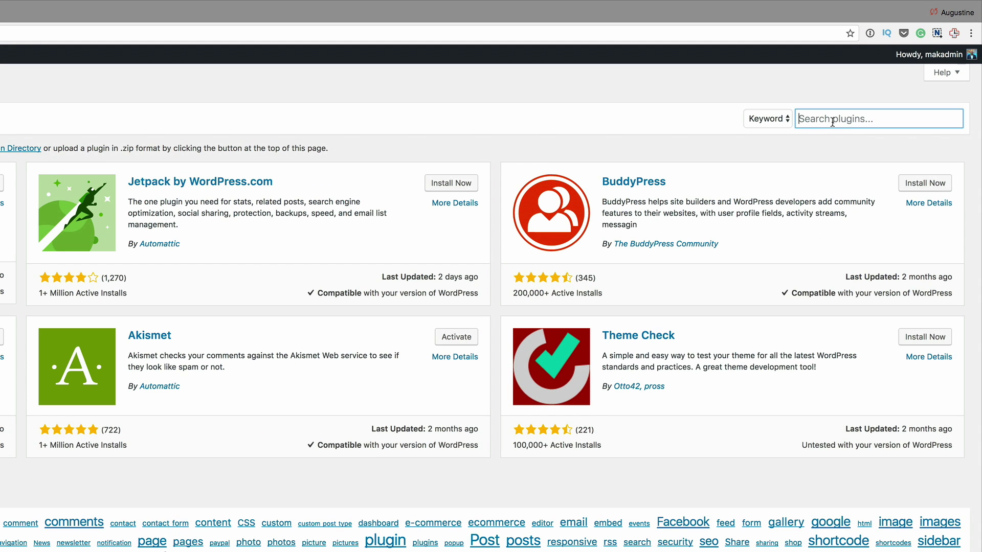
text(caldera form)
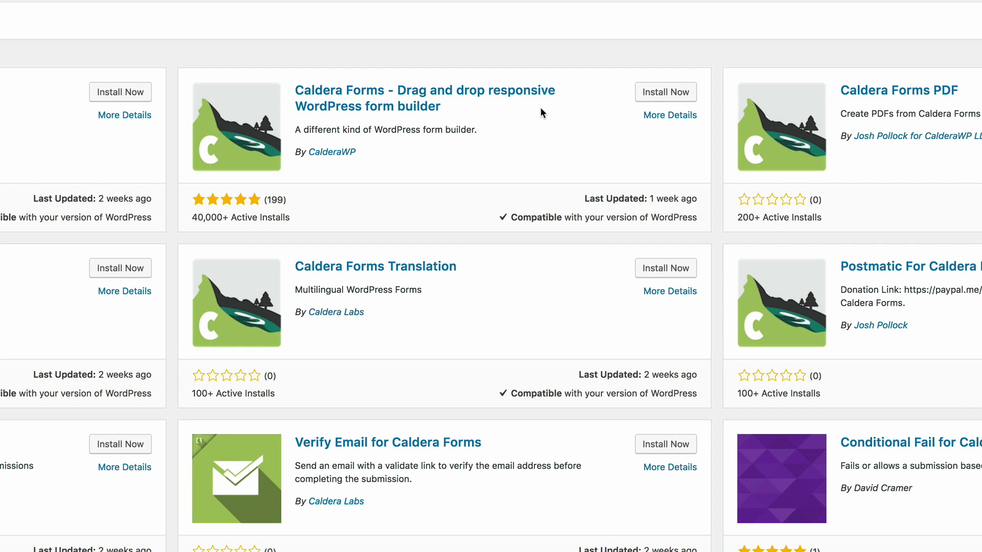
click(656, 96)
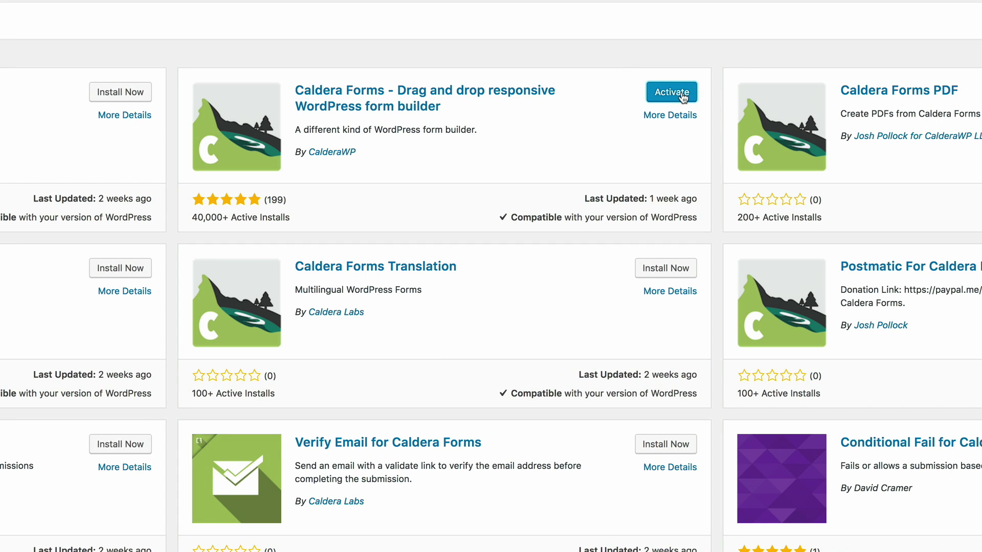
click(672, 92)
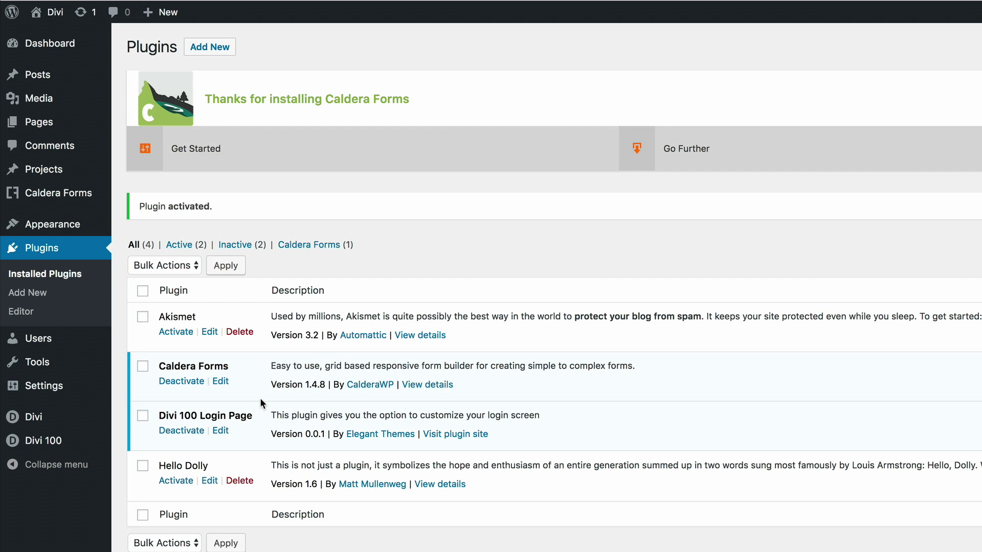
Create a Caldera form named "form" from the Starter Contact Form template and save it
mouse_move(28, 197)
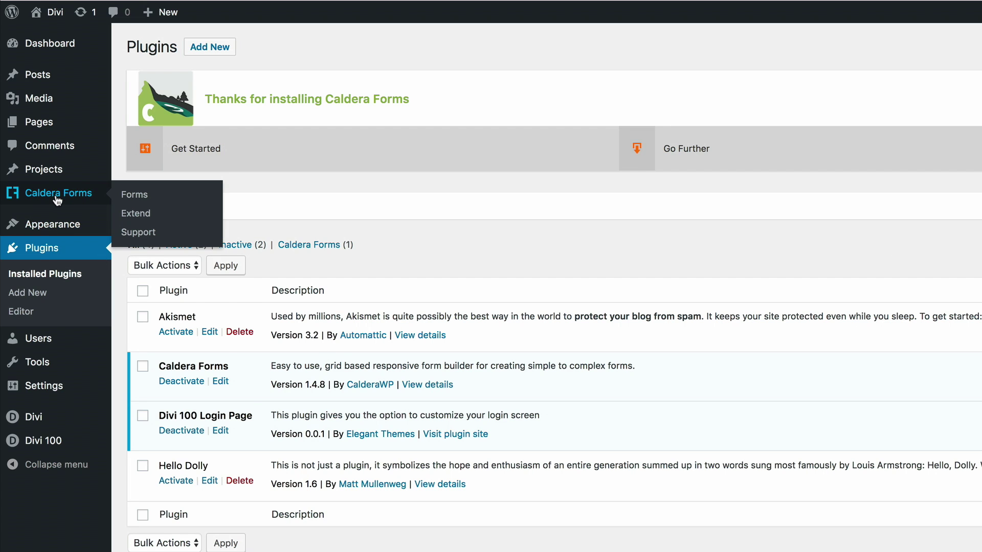
click(139, 199)
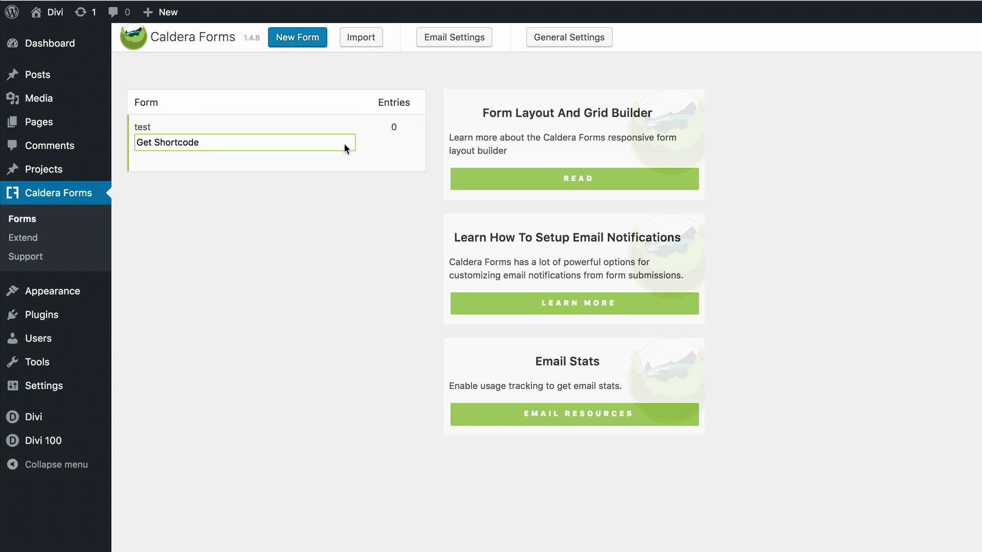
click(302, 39)
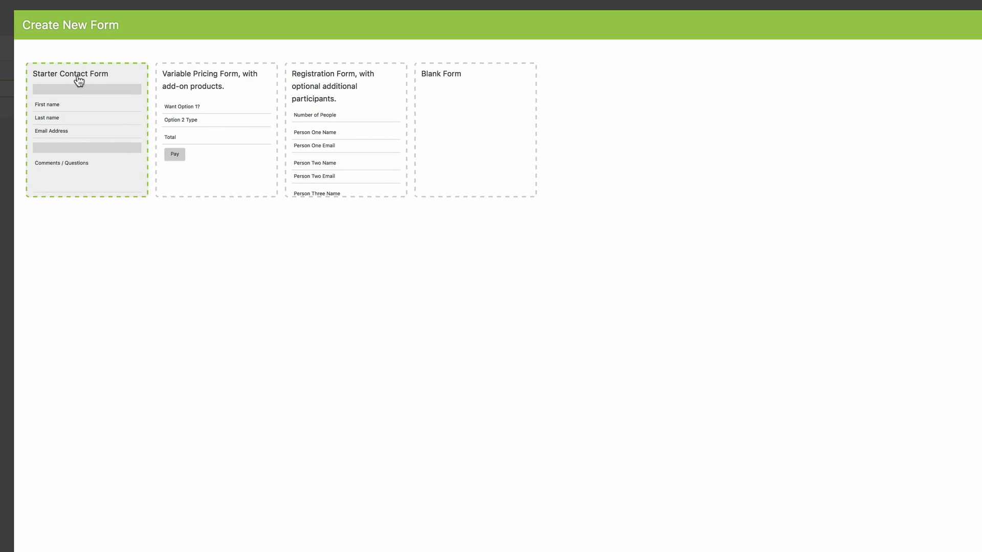
click(98, 99)
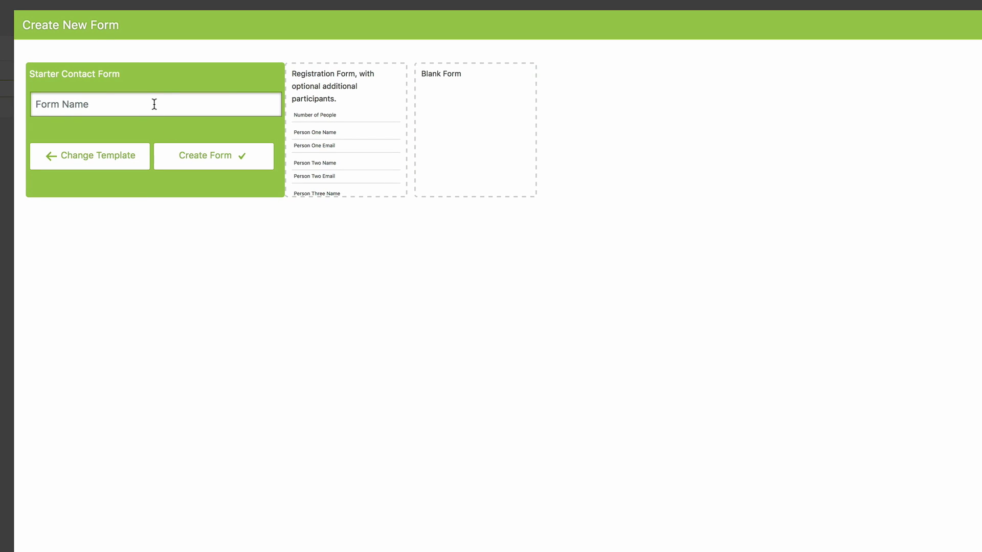
text(form)
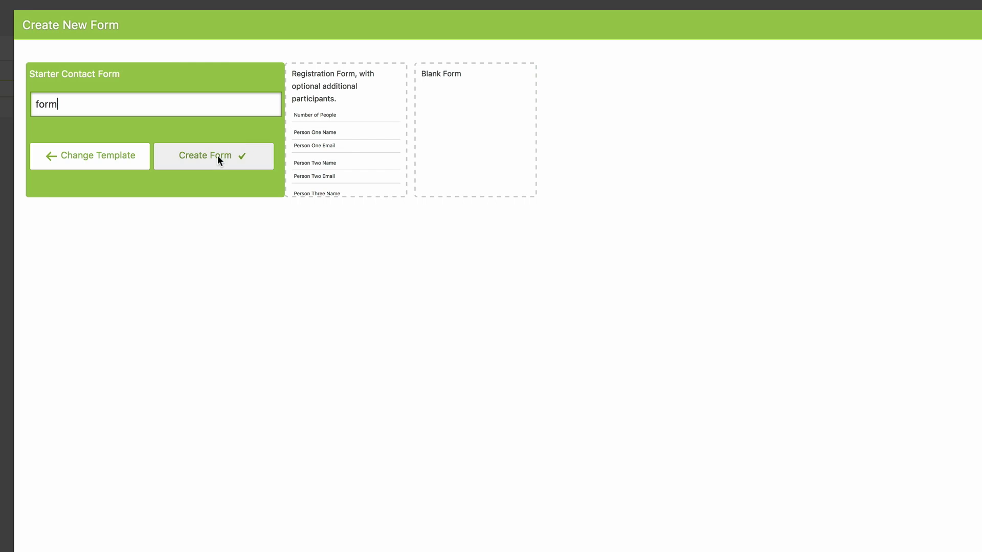
click(216, 156)
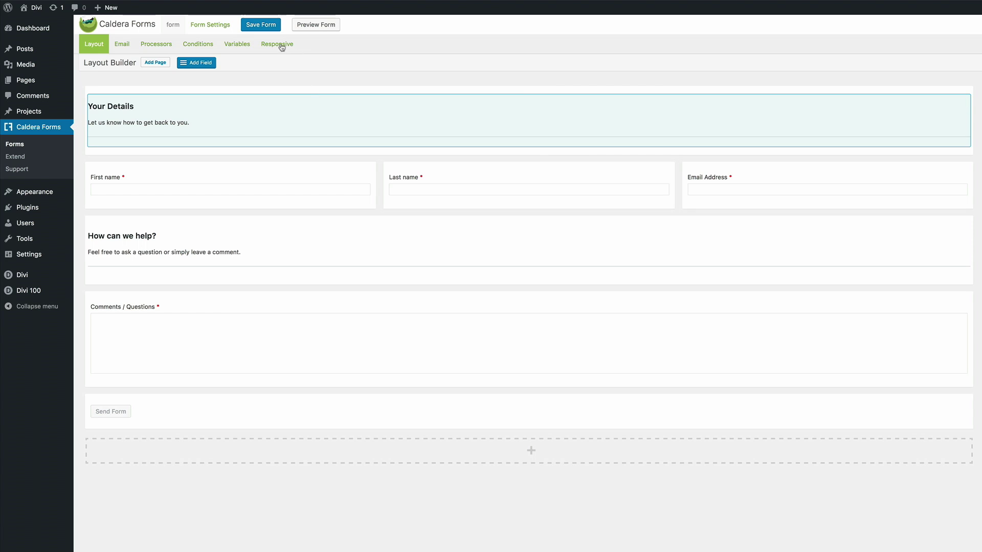
click(267, 26)
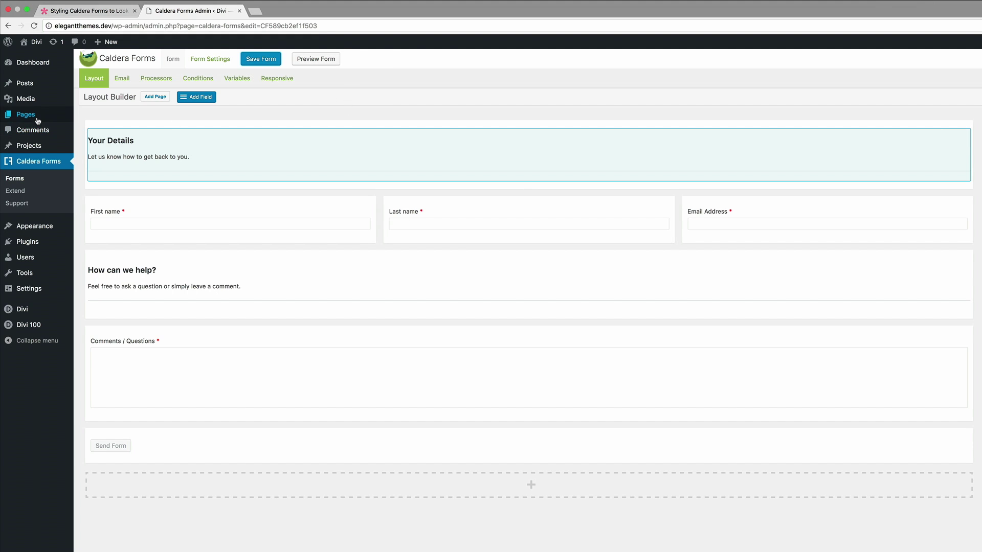
Create a new page titled "caldera 1" in a separate browser tab and enable the Divi Builder for it
mouse_move(36, 118)
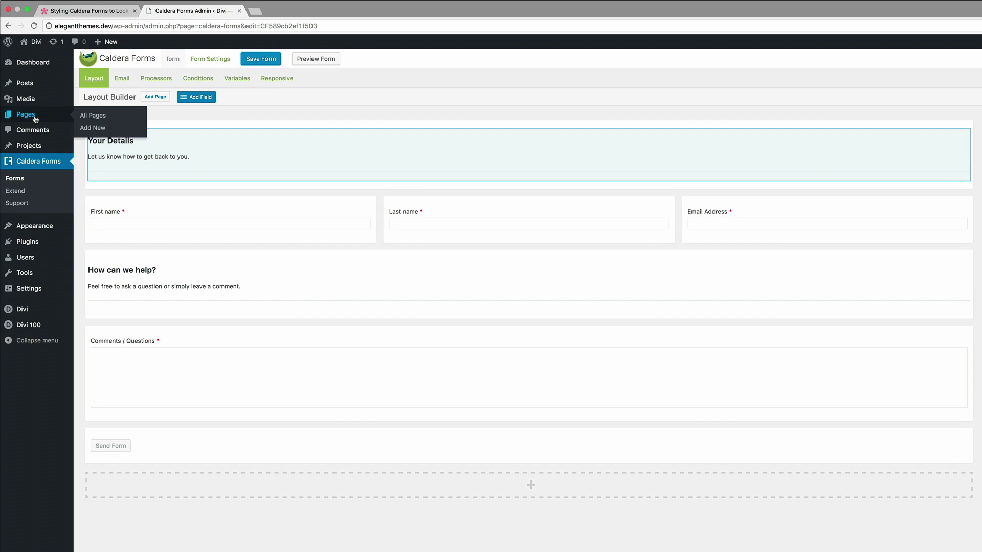
super+click(100, 128)
click(301, 11)
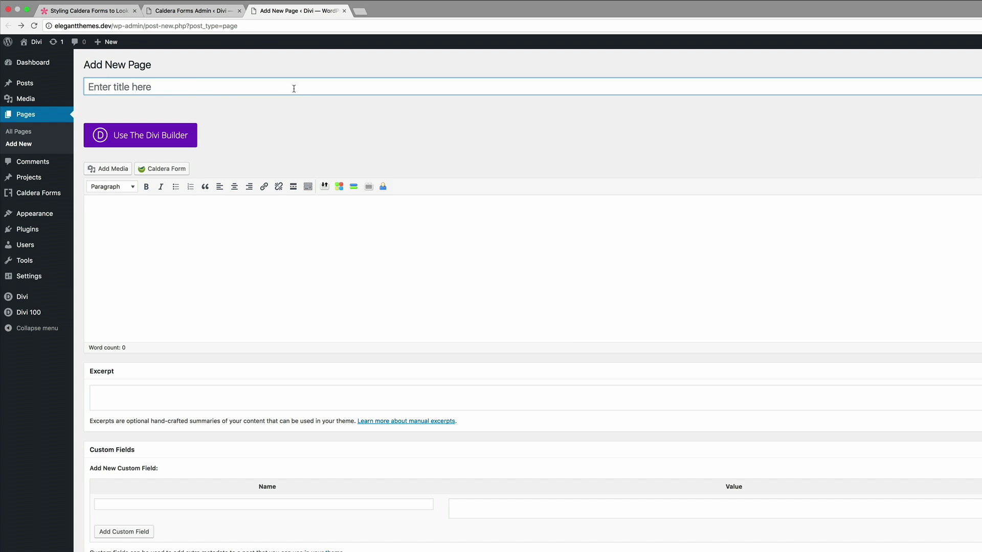
text(caldera 1)
click(170, 134)
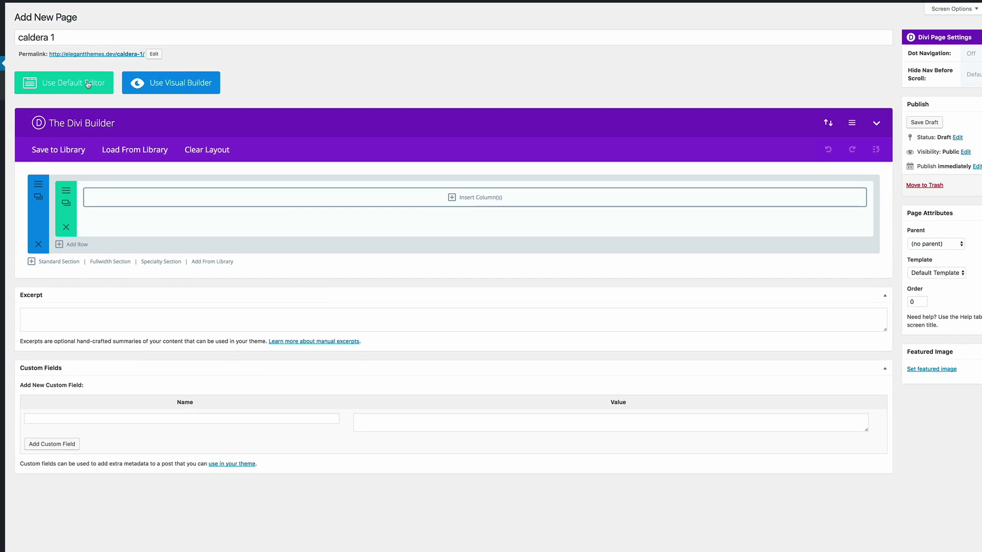
Insert a single full-width column in the page's empty row and add a Text module to it
click(444, 194)
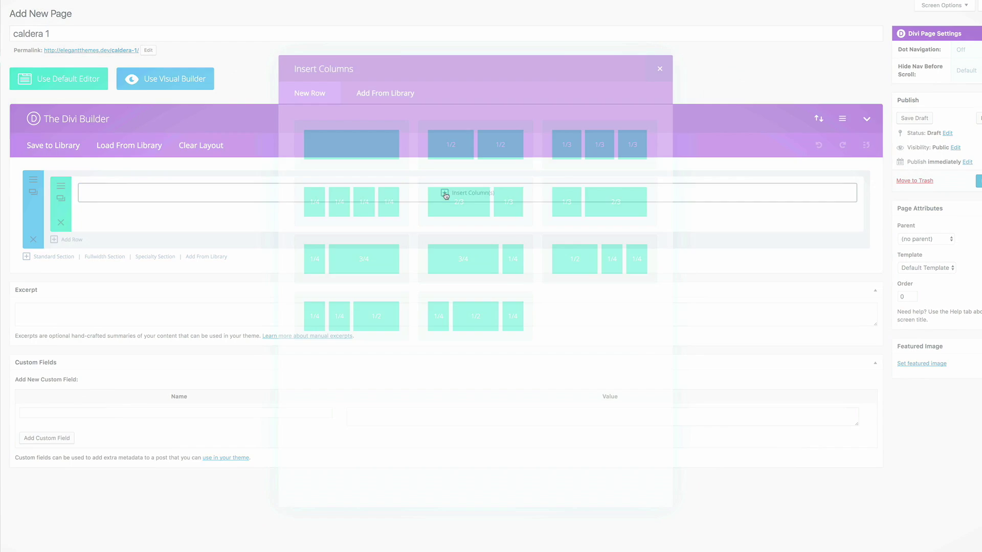
click(366, 139)
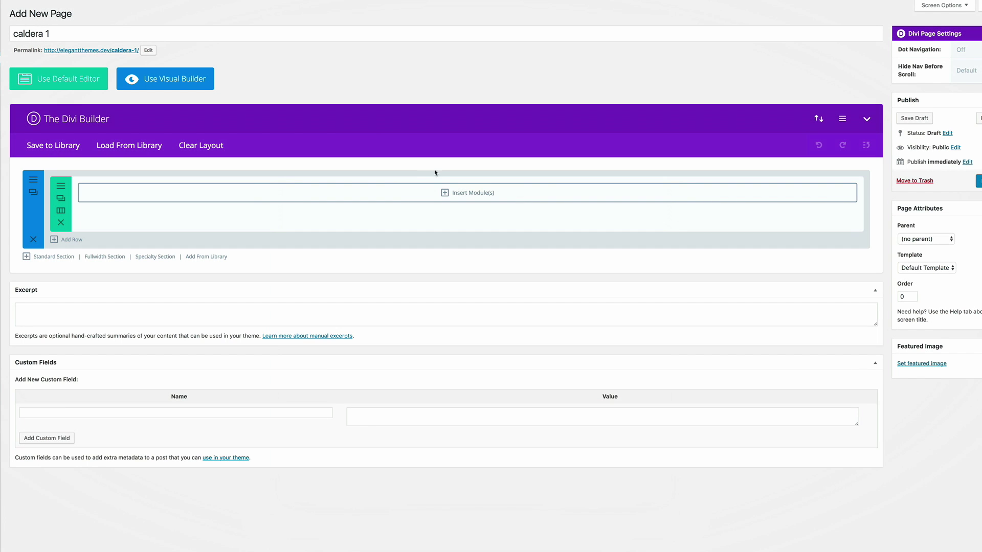
click(446, 193)
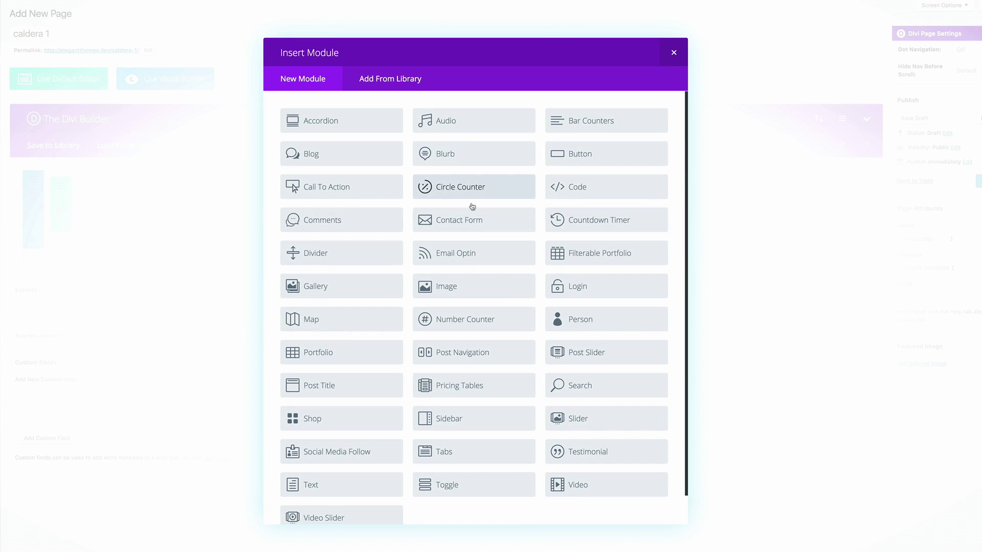
click(393, 483)
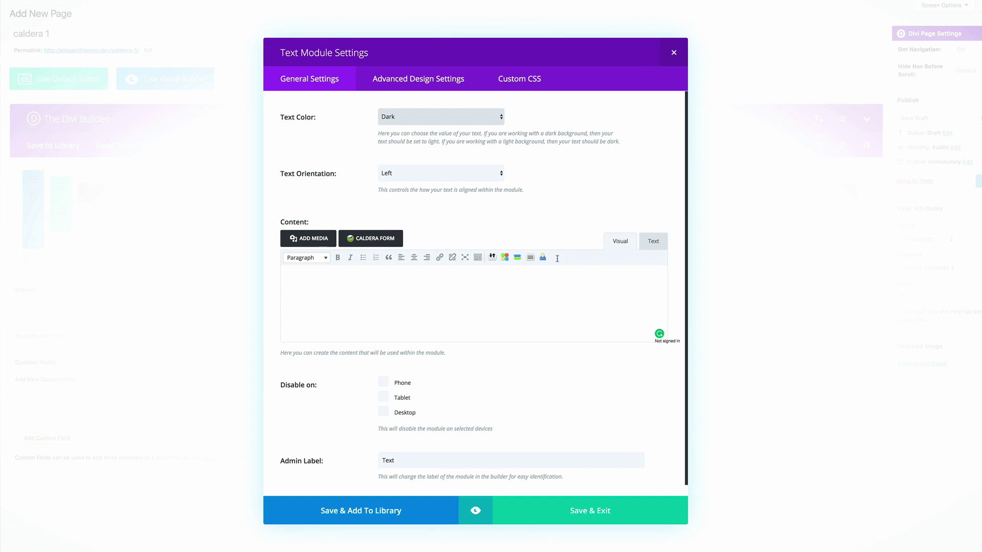
Insert the Caldera form "form" into the Text module, save the module, and view the published page
click(382, 240)
click(339, 37)
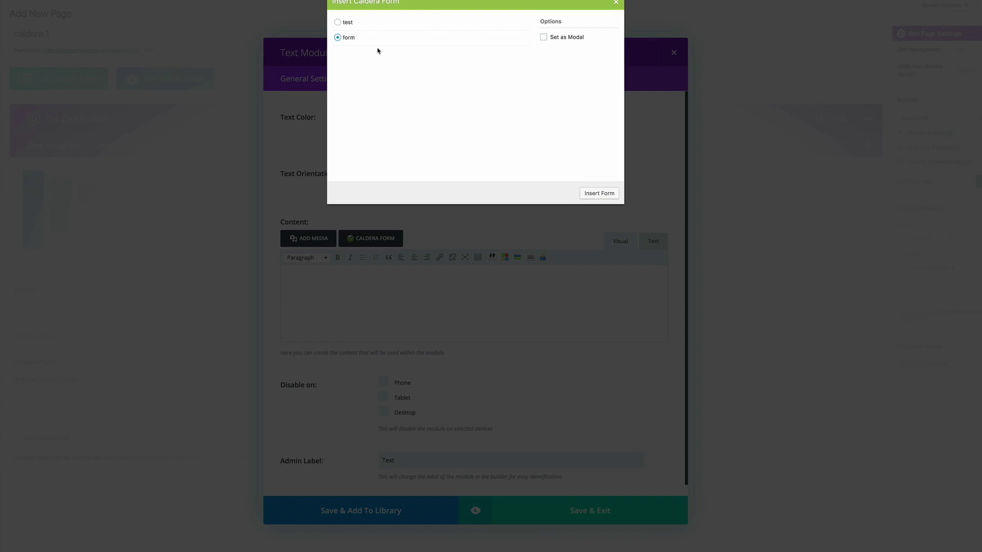
click(599, 194)
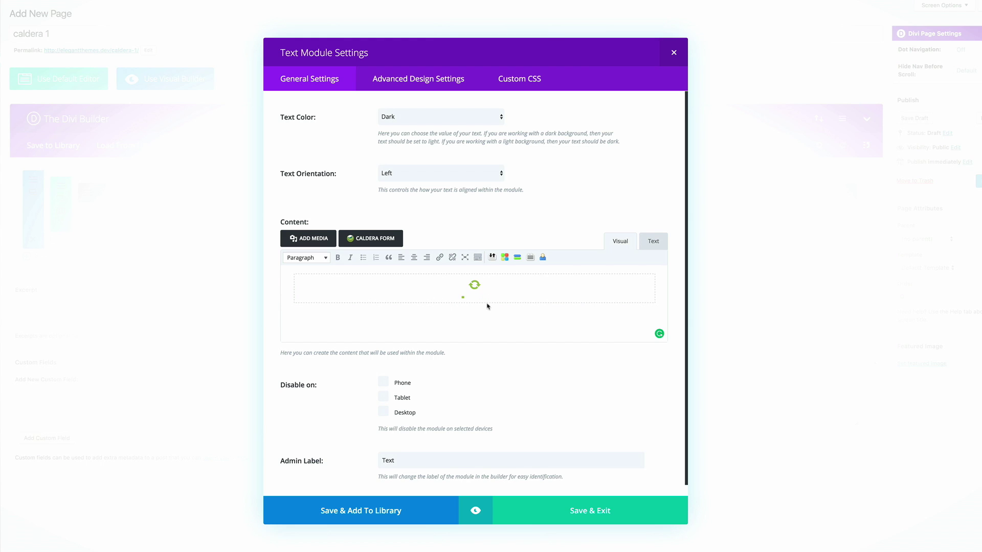
click(601, 515)
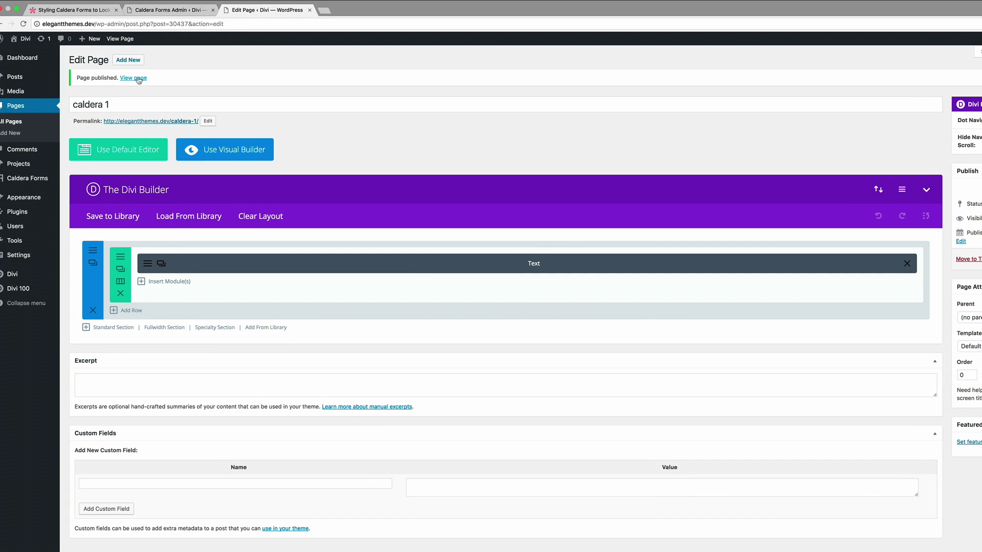
click(138, 79)
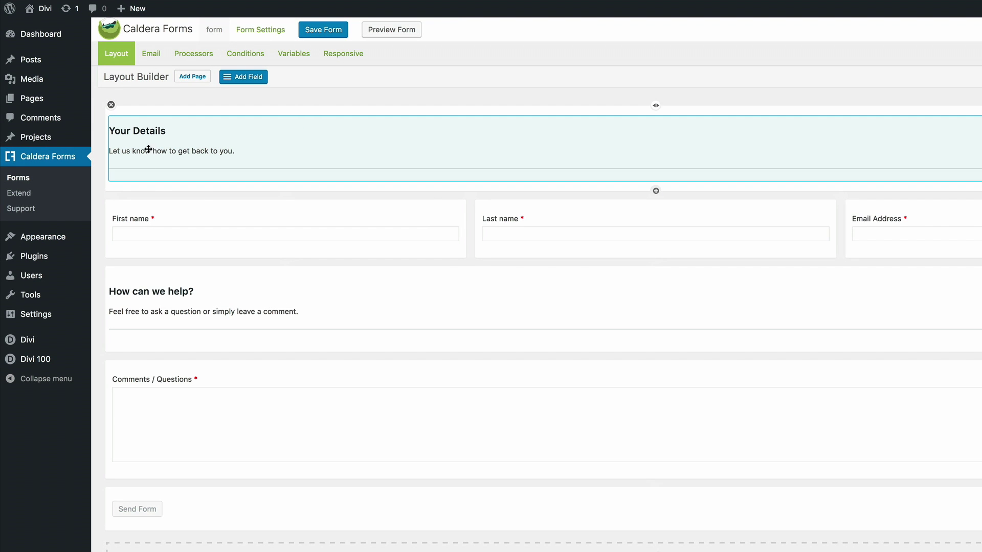
Remove the "Your Details" and "How can we help?" rows from the form layout
click(111, 105)
click(821, 215)
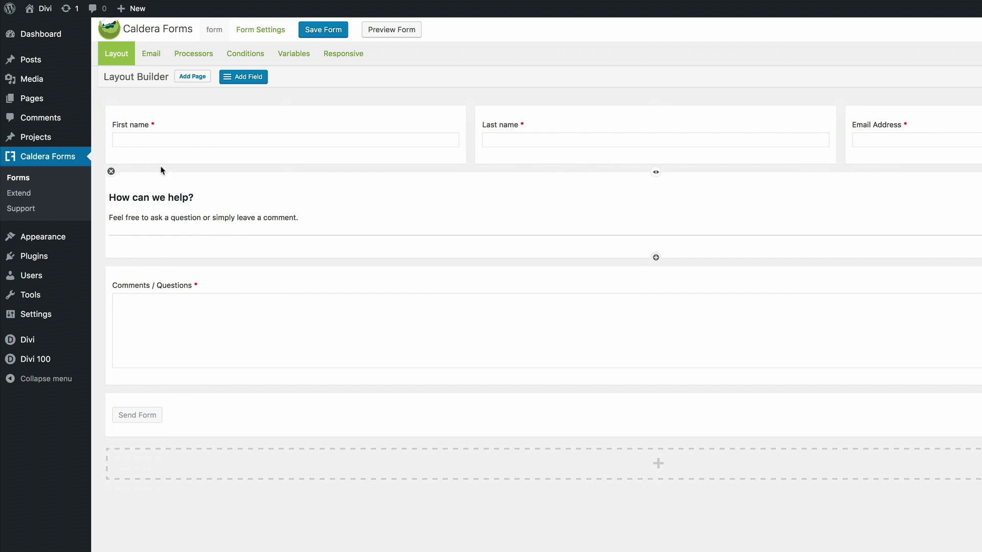
click(111, 172)
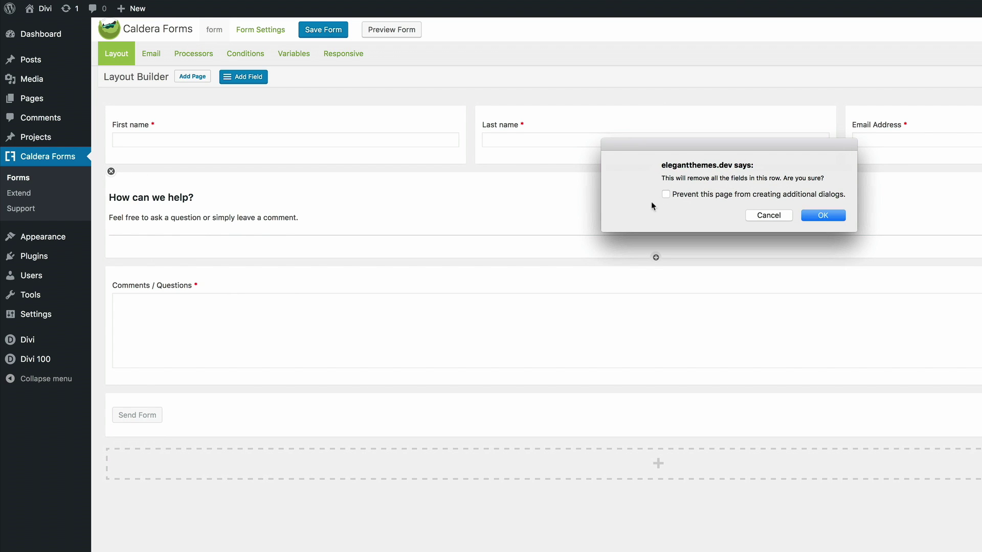
click(821, 216)
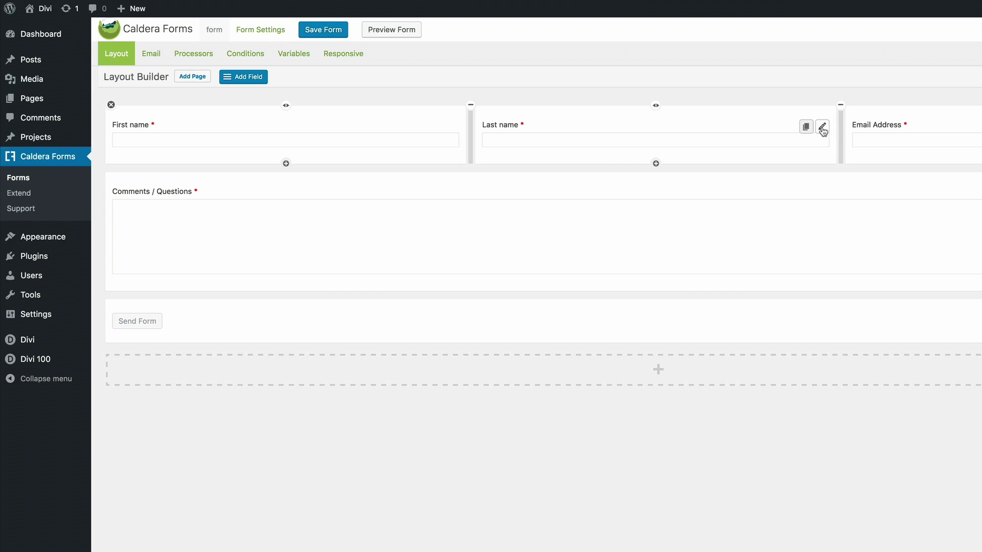
Delete the Last name field from the form
click(822, 130)
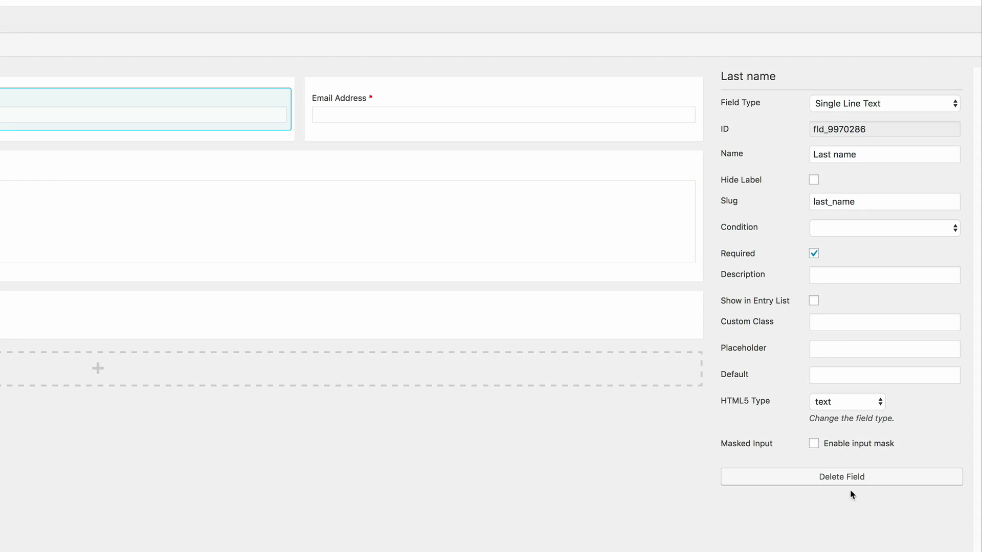
click(853, 481)
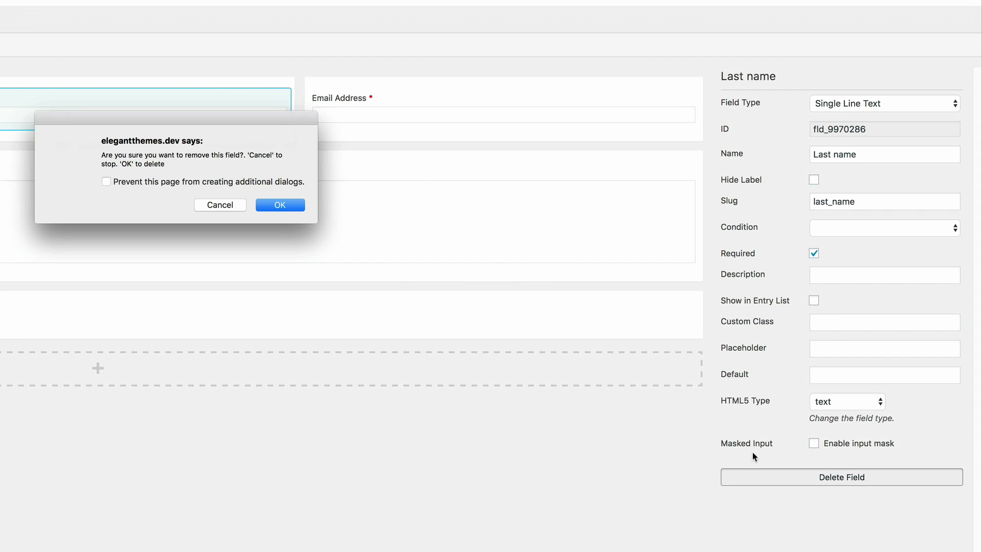
click(288, 206)
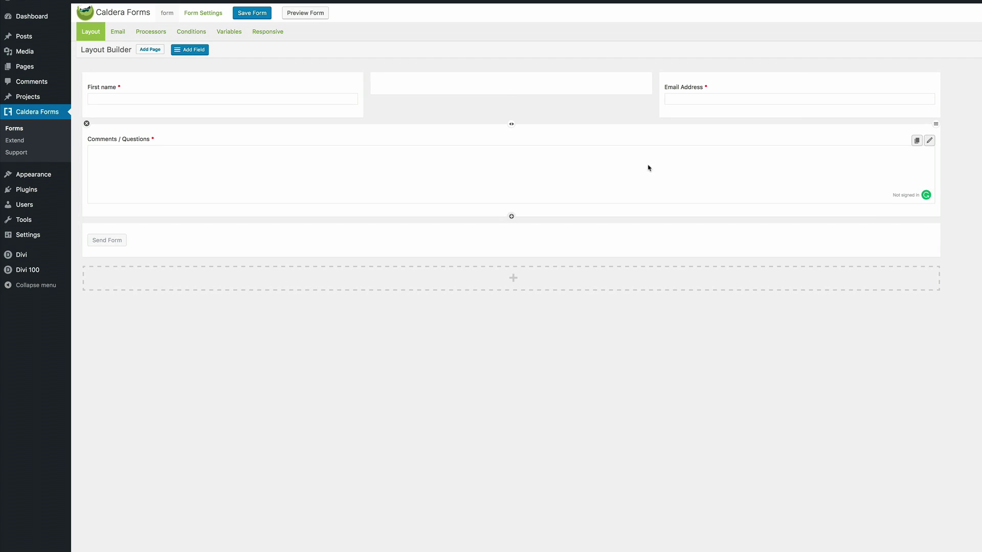
Remove the empty middle column and resize the First name and Email Address columns to equal widths
click(367, 73)
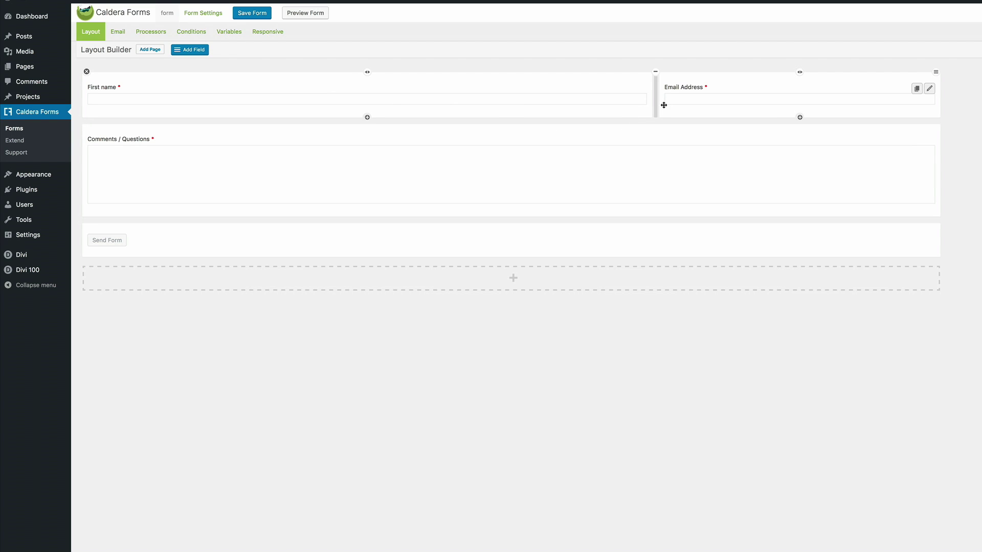
drag(656, 100, 493, 103)
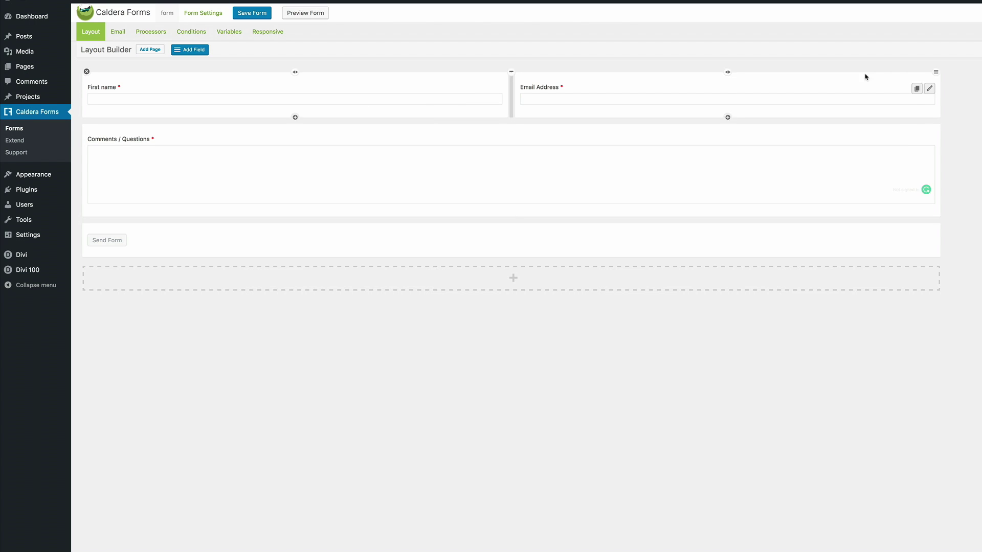
Save the form layout and reload the published caldera 1 page to check the two-column name and email row
click(263, 14)
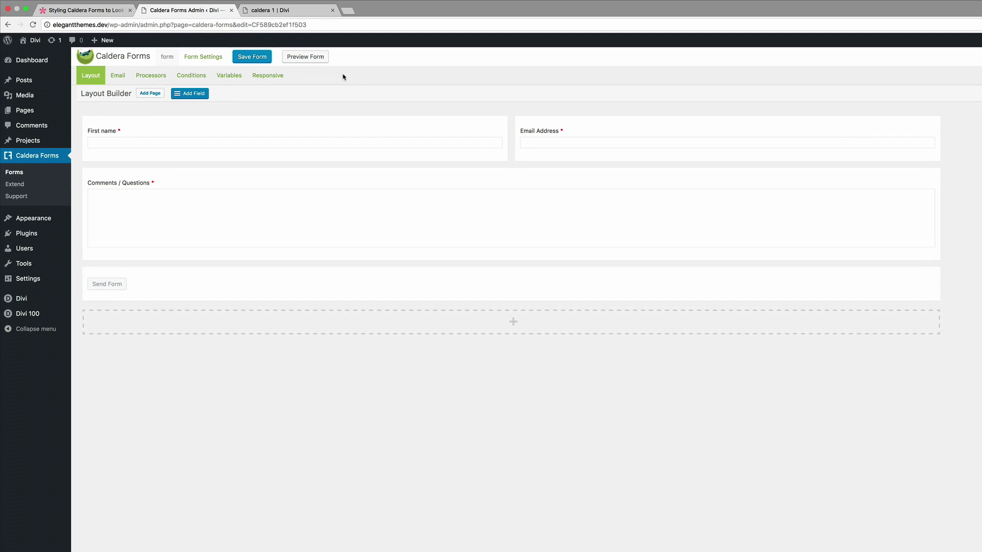
click(299, 11)
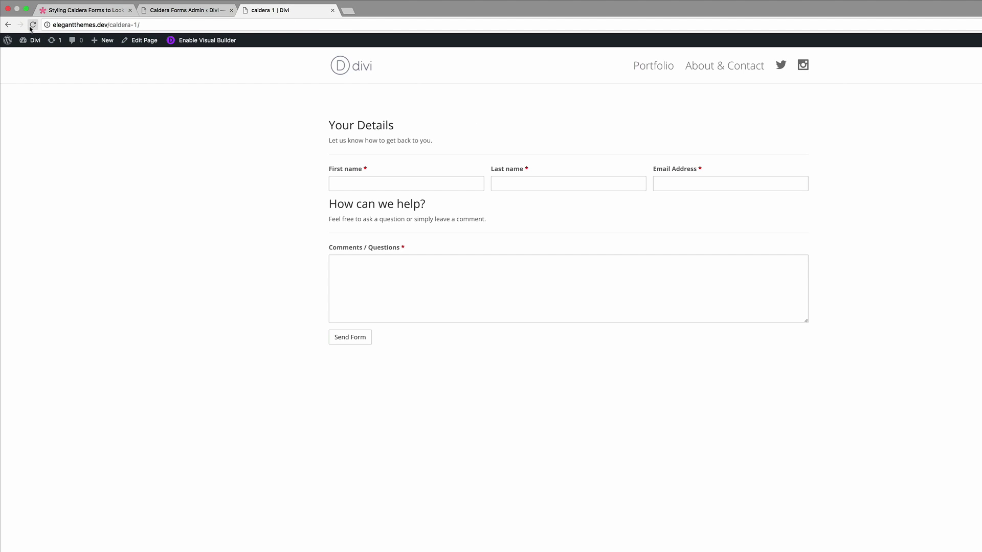
click(358, 249)
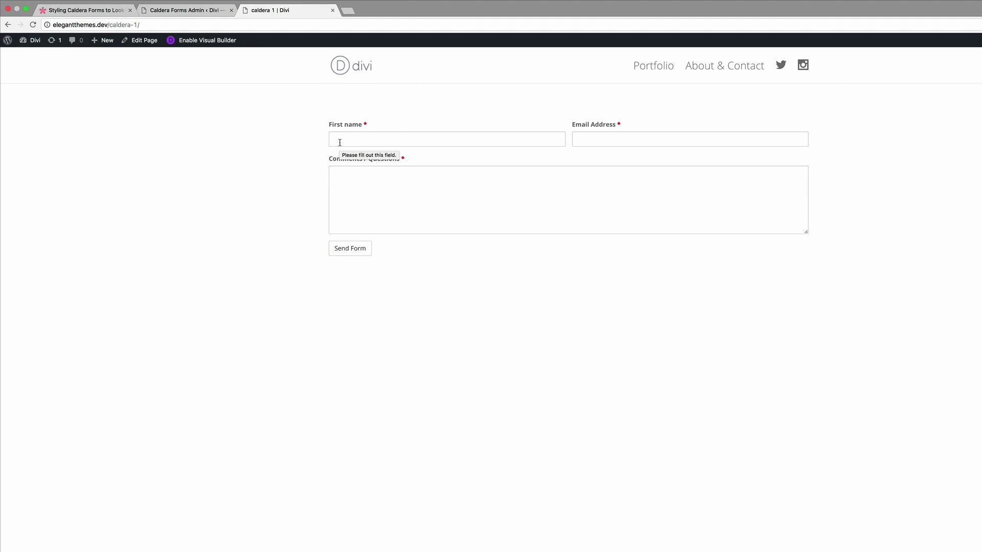
Back in the form editor, hide the First name field's label, set its placeholder to "First Name", and save the form
click(184, 10)
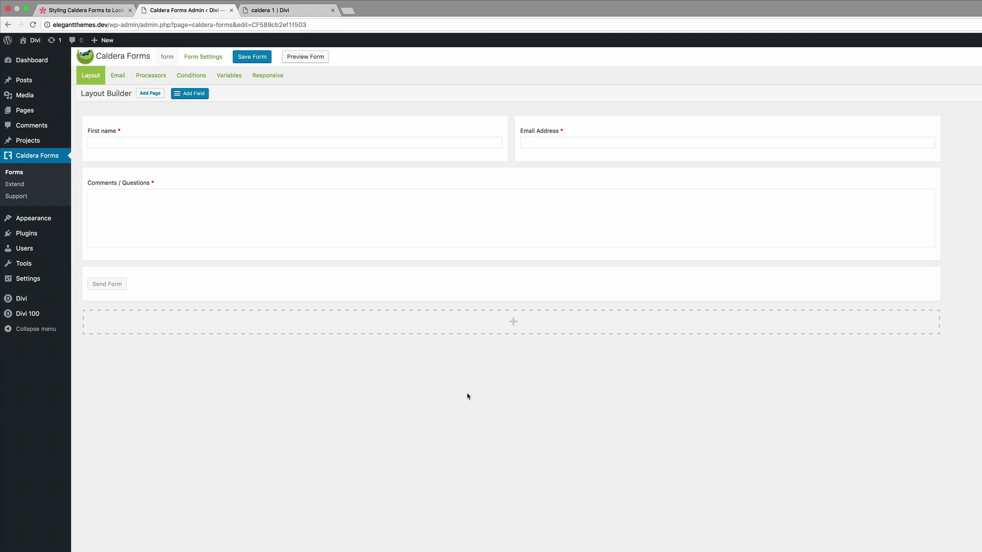
mouse_move(103, 129)
click(497, 133)
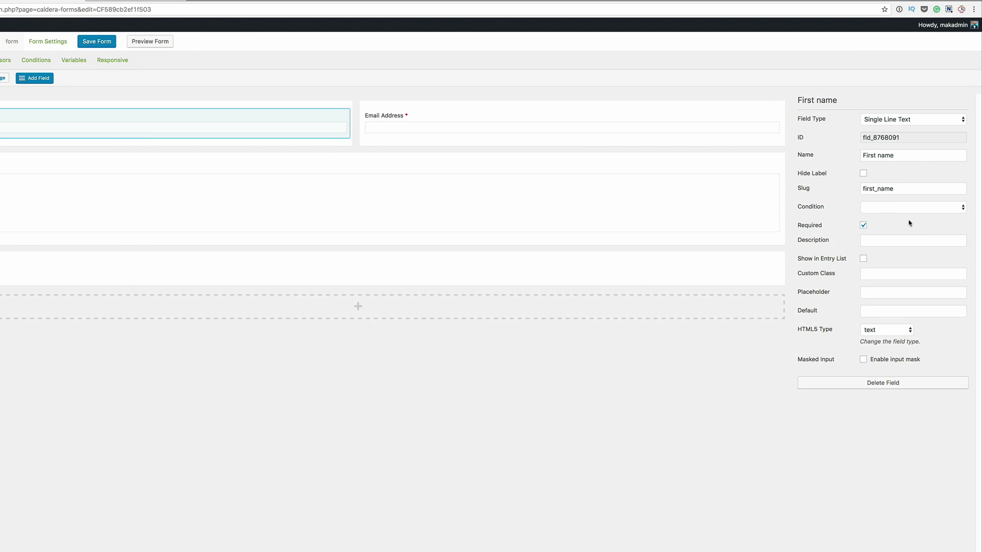
click(863, 173)
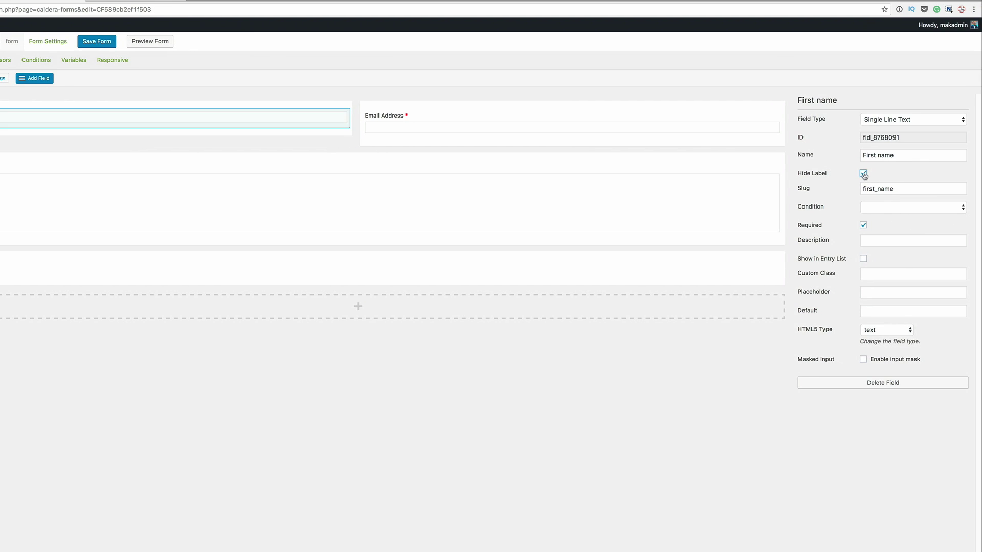
click(874, 293)
text(First Name)
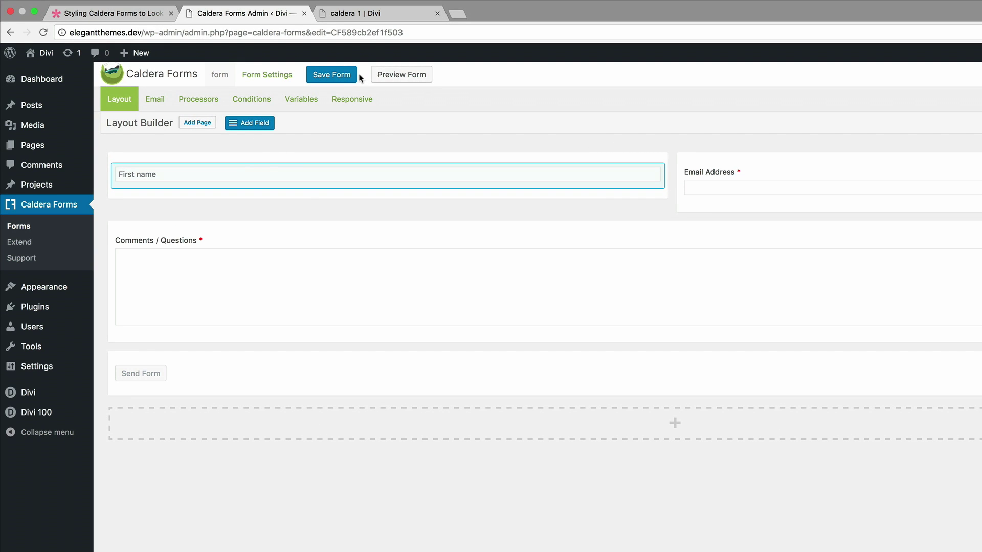
click(348, 75)
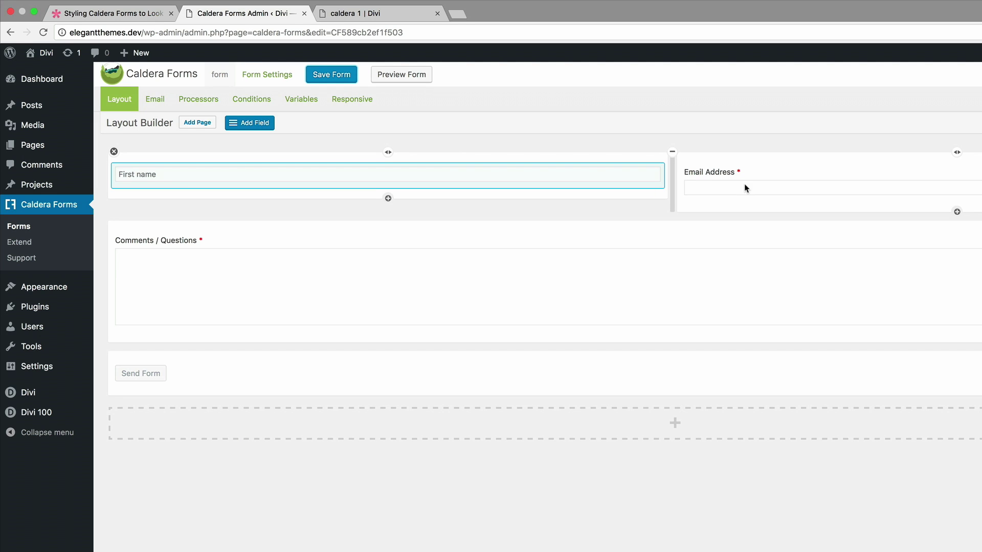
Hide the Email Address field's label, set its placeholder to "Email", and save the form
click(491, 163)
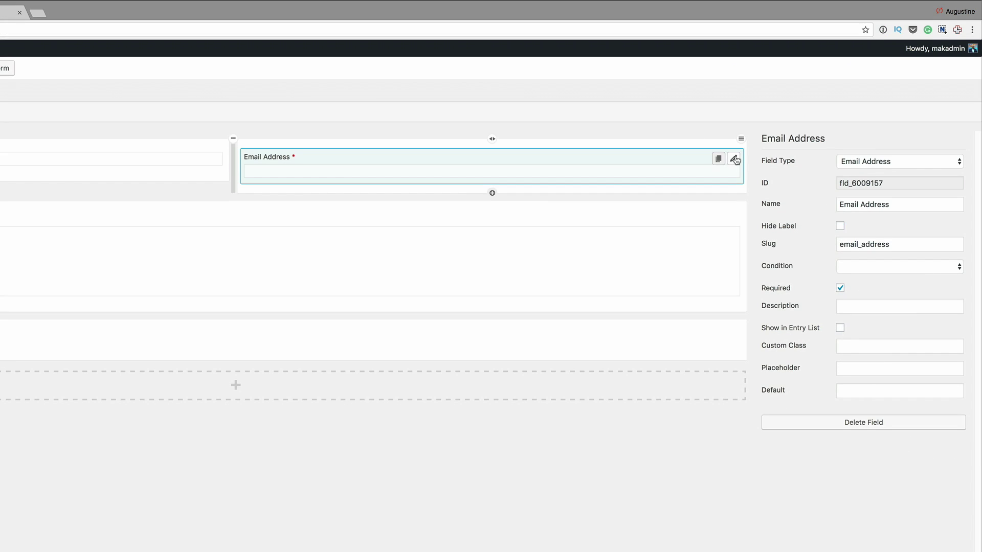
click(840, 226)
click(853, 366)
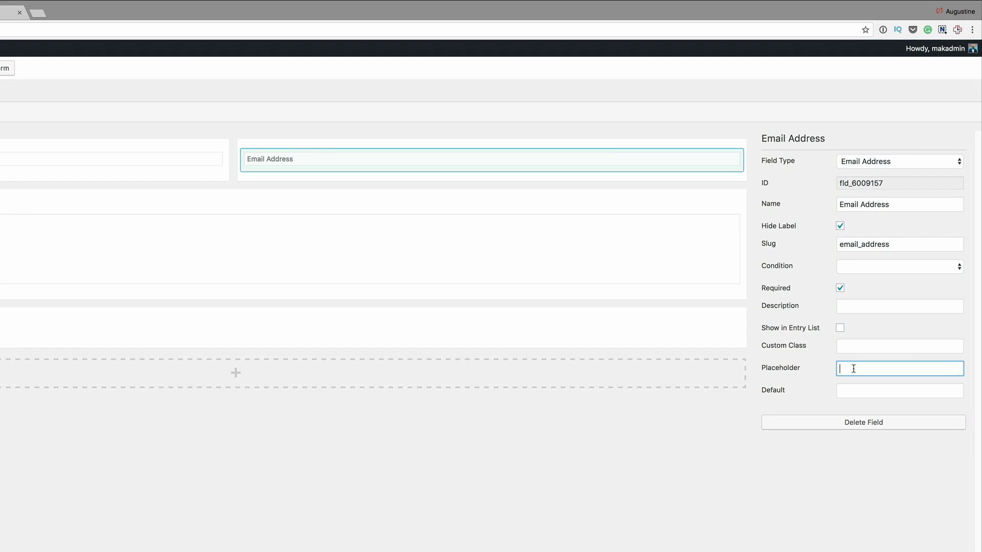
text(Email)
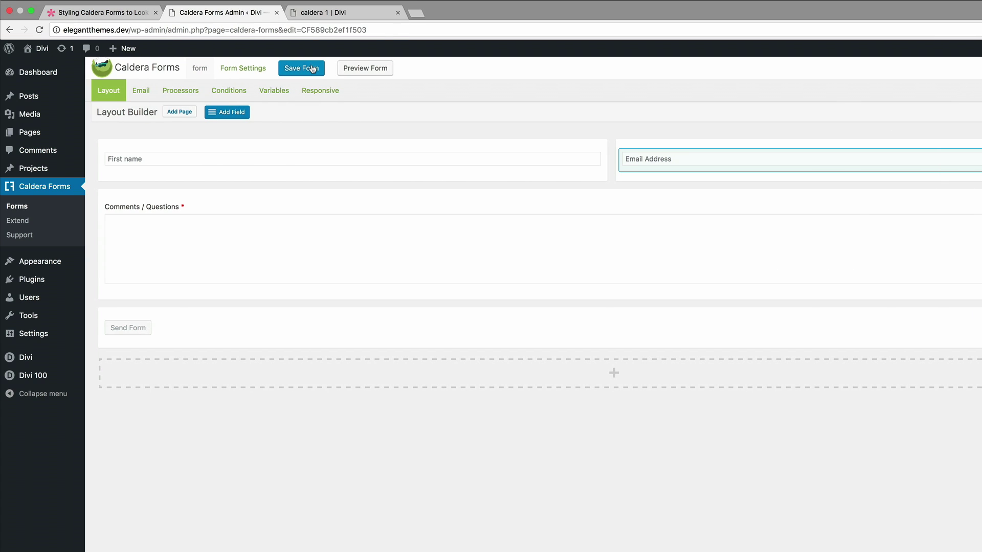
click(309, 67)
Hide the Comments / Questions label, set its placeholder to "Message", and check the form on the reloaded published page
click(358, 245)
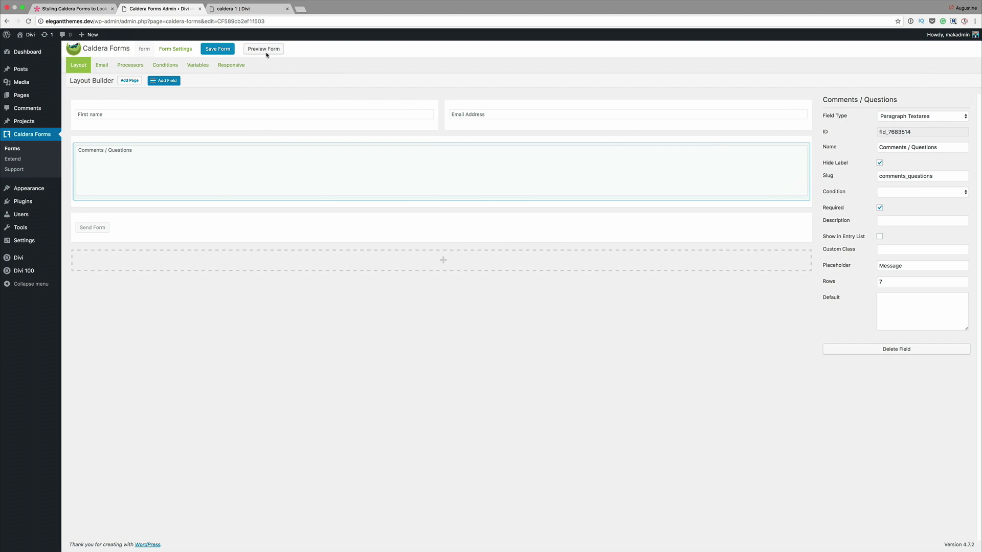
click(248, 9)
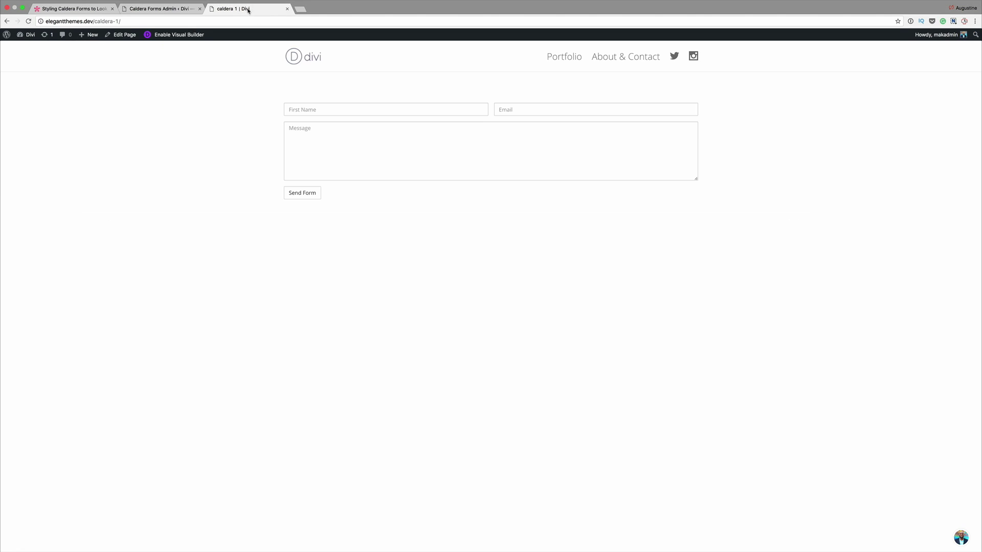
click(28, 21)
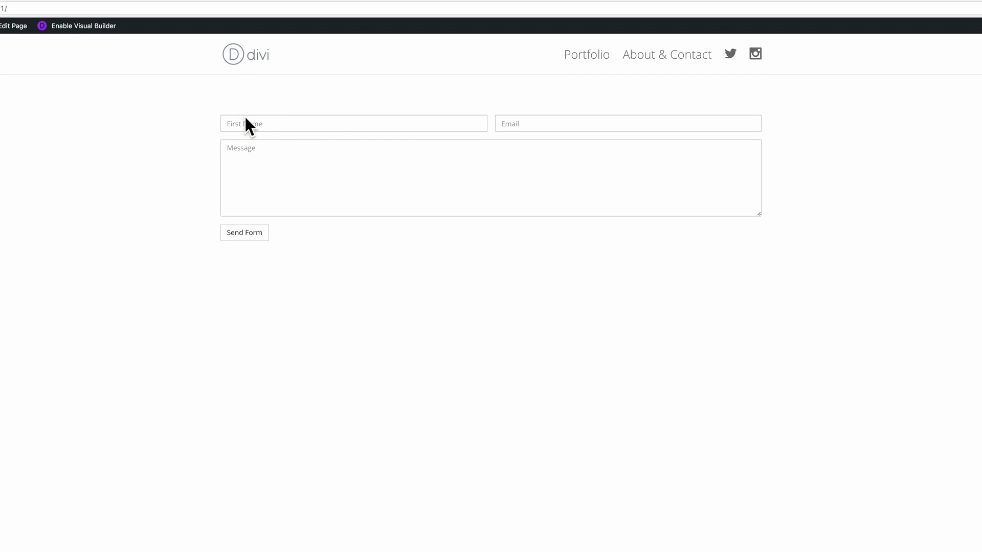
click(267, 124)
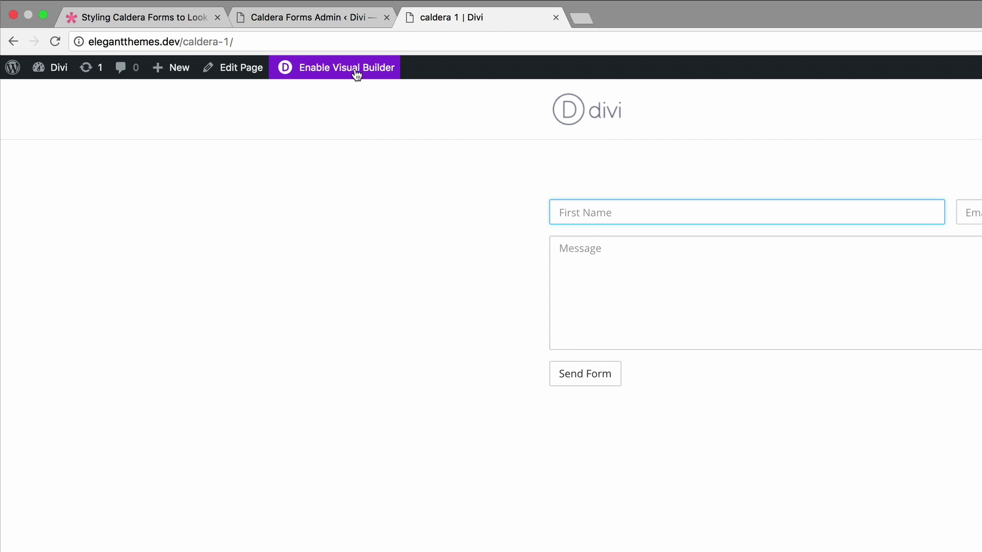
Enable the Visual Builder and add custom page CSS styling the Caldera form fields, submit button and button hover state
click(356, 74)
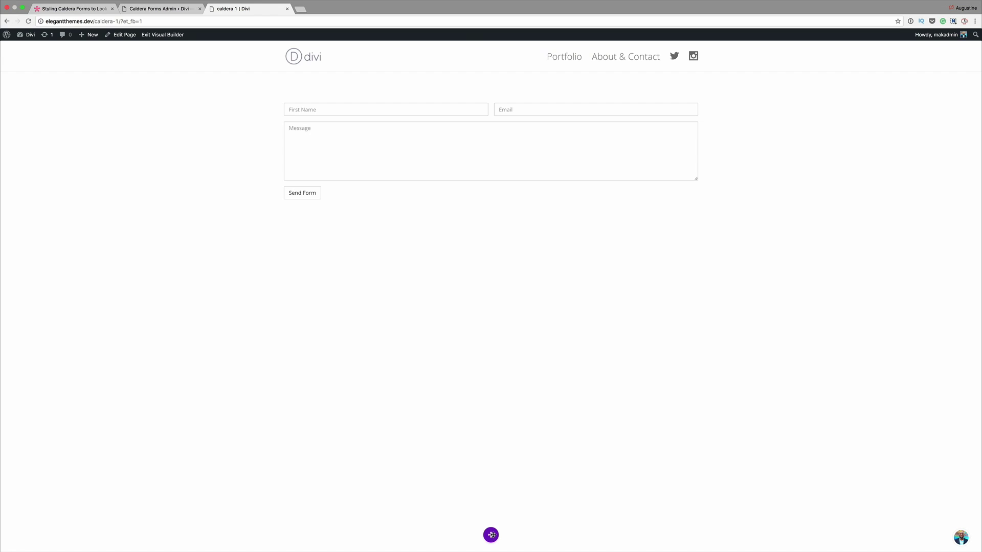
click(491, 535)
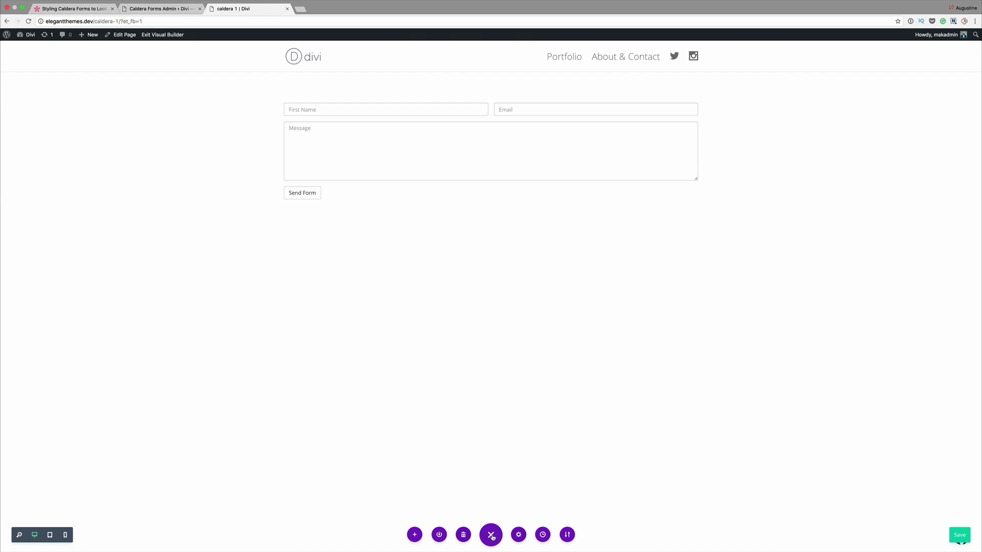
click(519, 535)
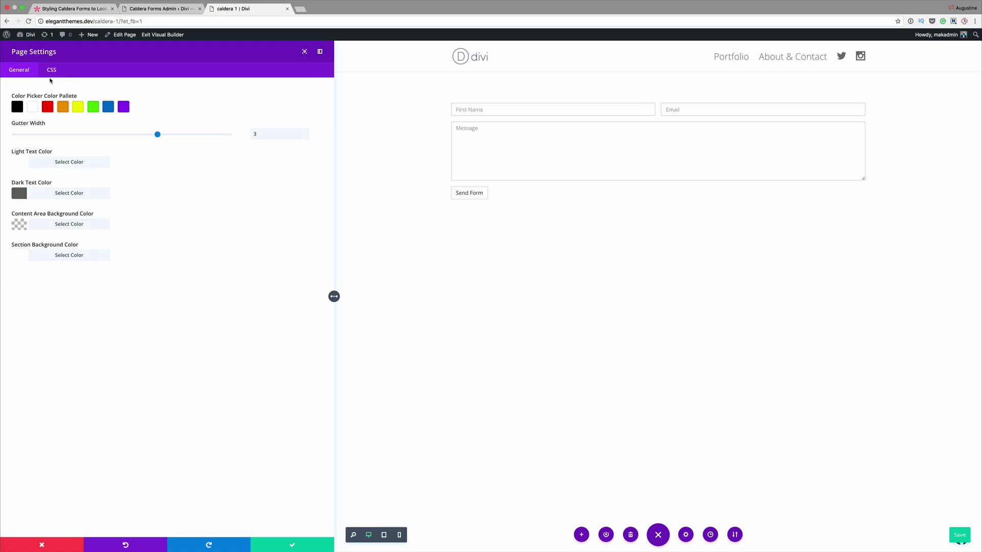
click(51, 70)
click(69, 119)
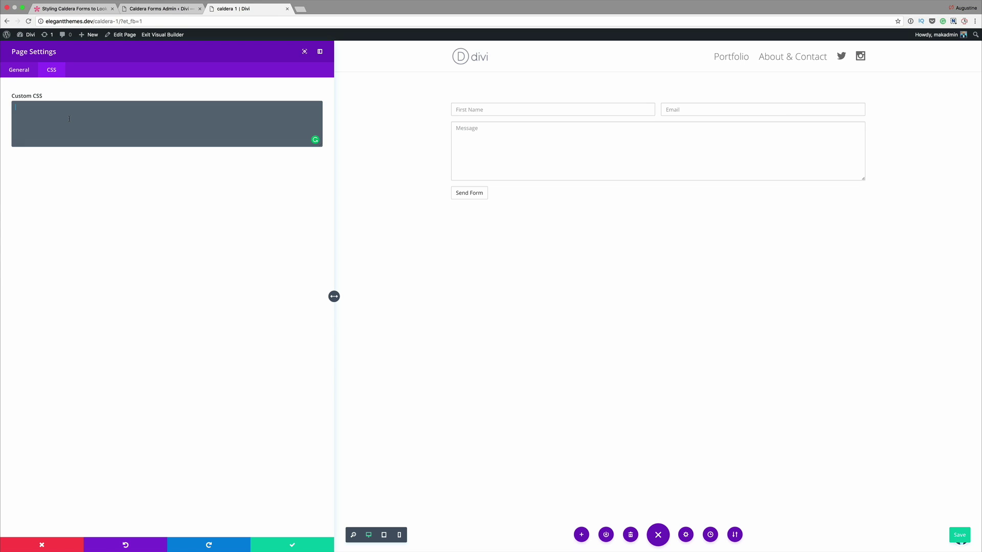
text(/*** THIS CHANGES THE BUTTON HOVER STYLE ***/ .caldera-grid input[type=submit]:hover { background: rgba(0, 0, 0, 0.05); border-color: transparent; color: #2ea3f2; })
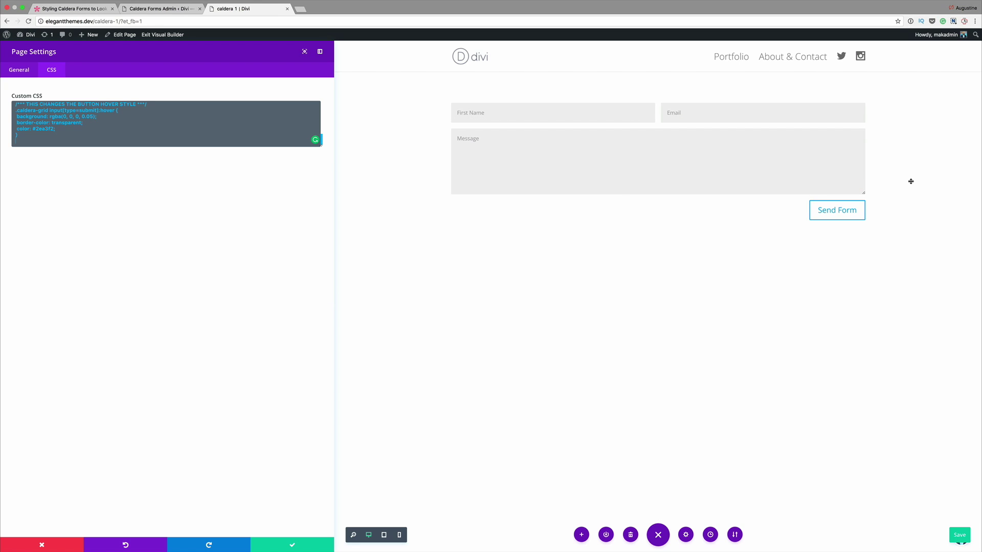
click(291, 546)
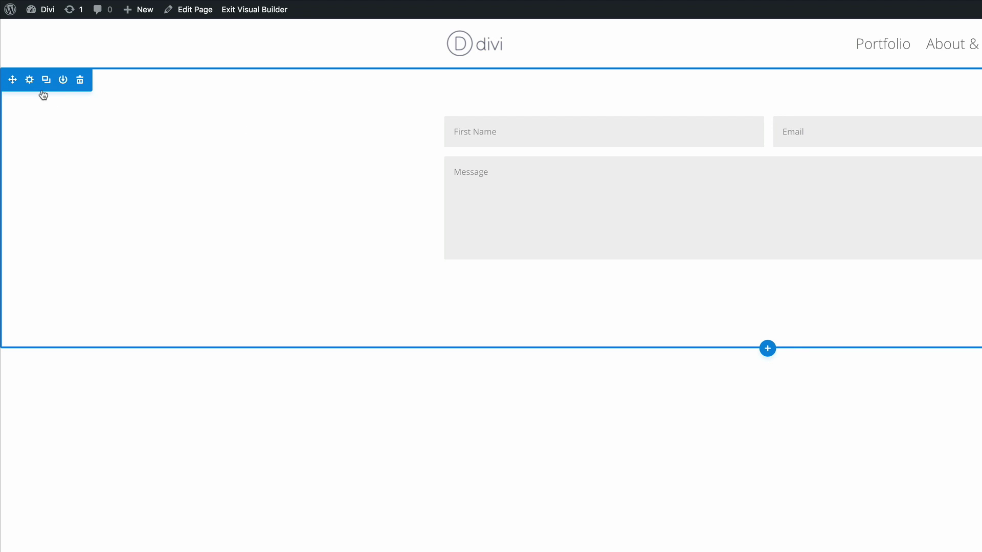
Upload forest-trees-fog.jpg from Downloads, use it as the form section's background image, and save the section settings
click(29, 81)
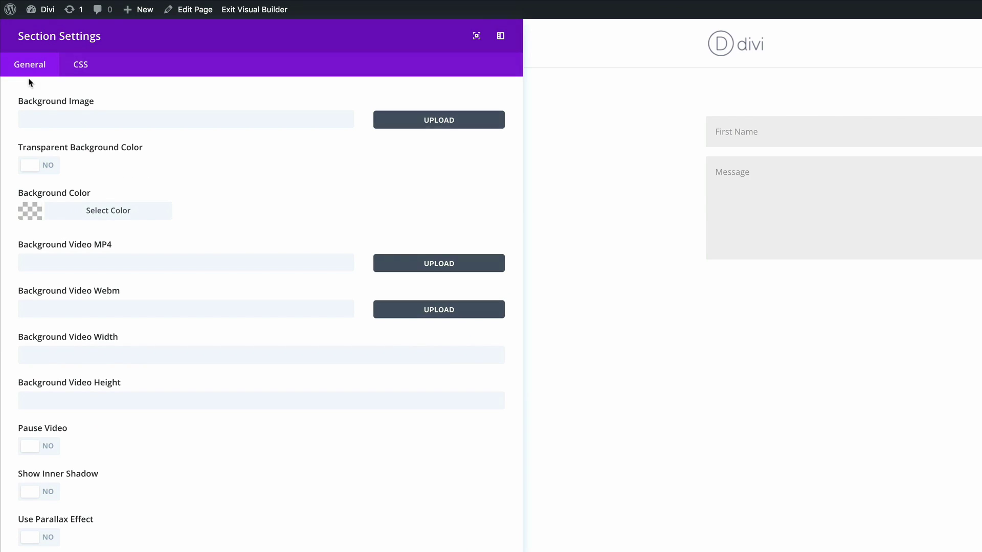
click(439, 121)
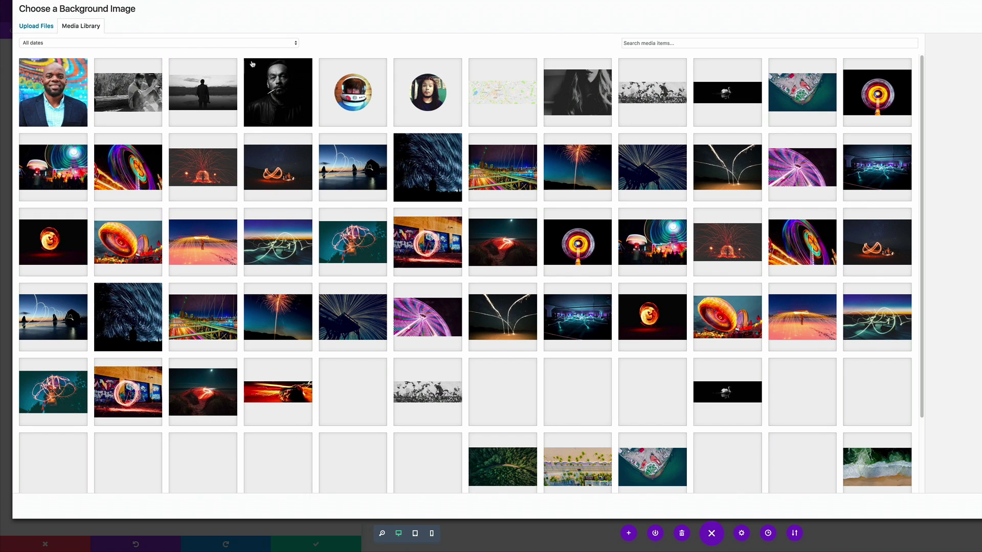
click(46, 28)
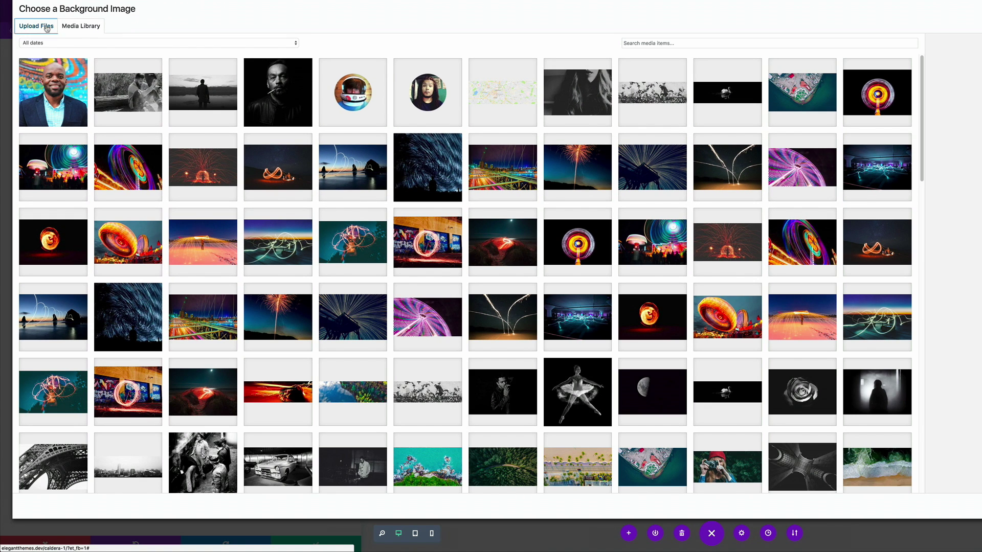
click(528, 224)
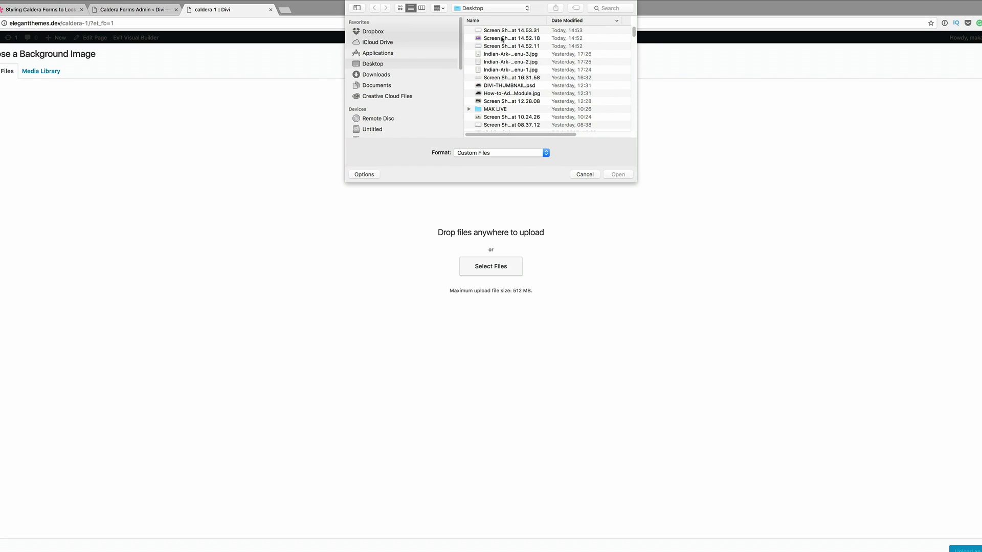
click(502, 39)
click(390, 75)
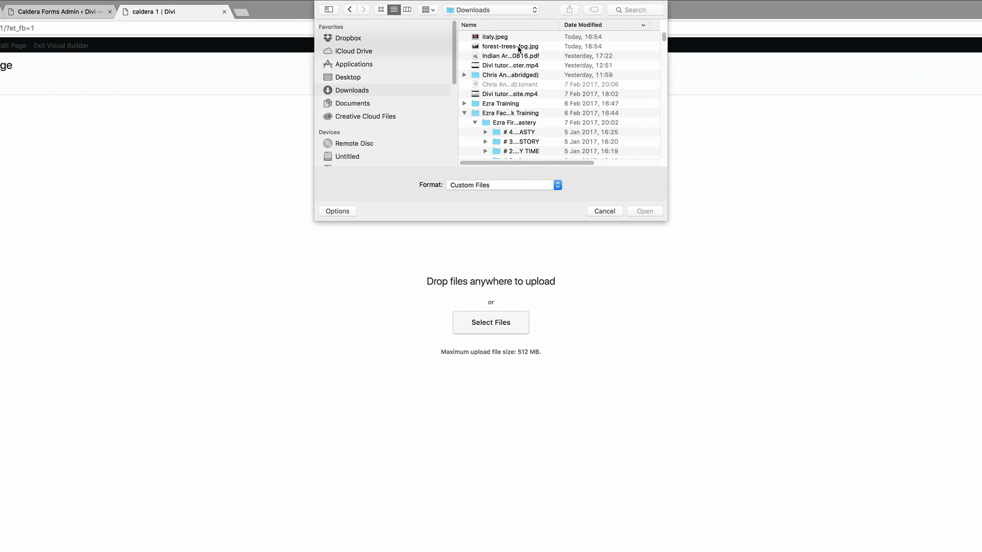
click(518, 48)
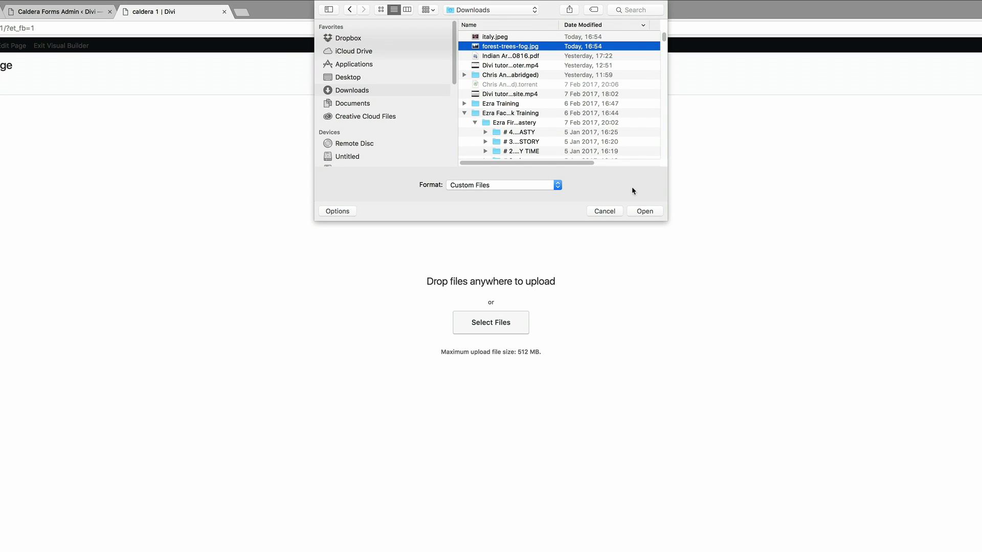
click(650, 211)
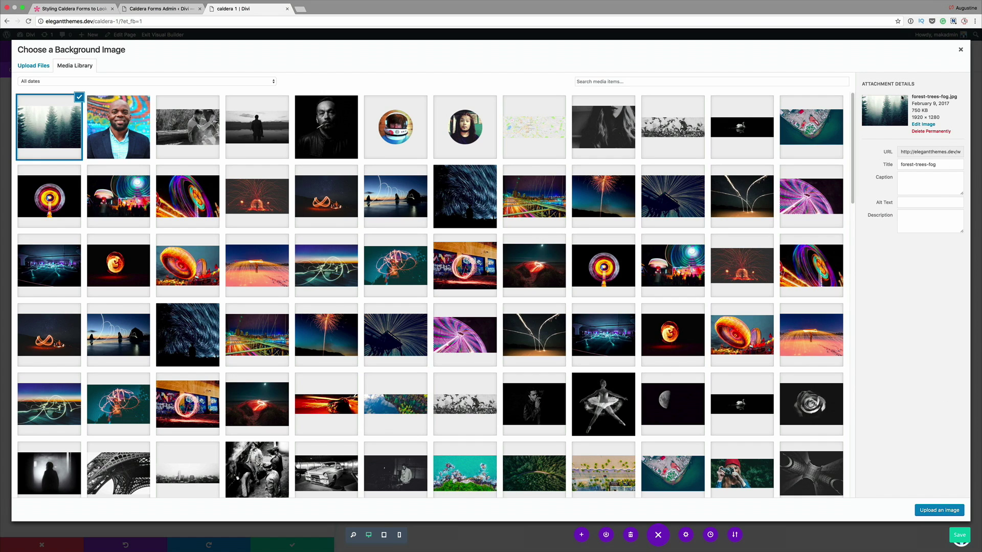
click(936, 512)
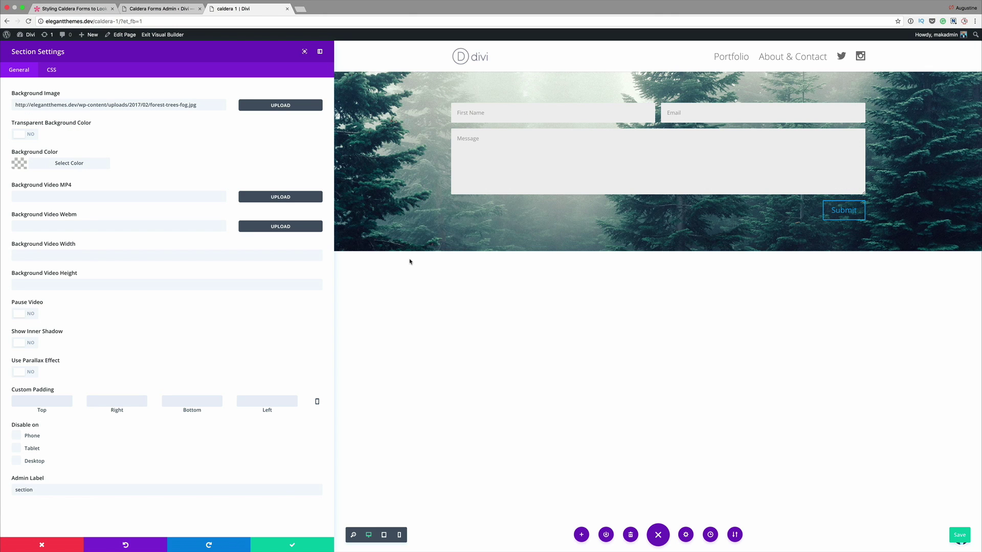
click(292, 546)
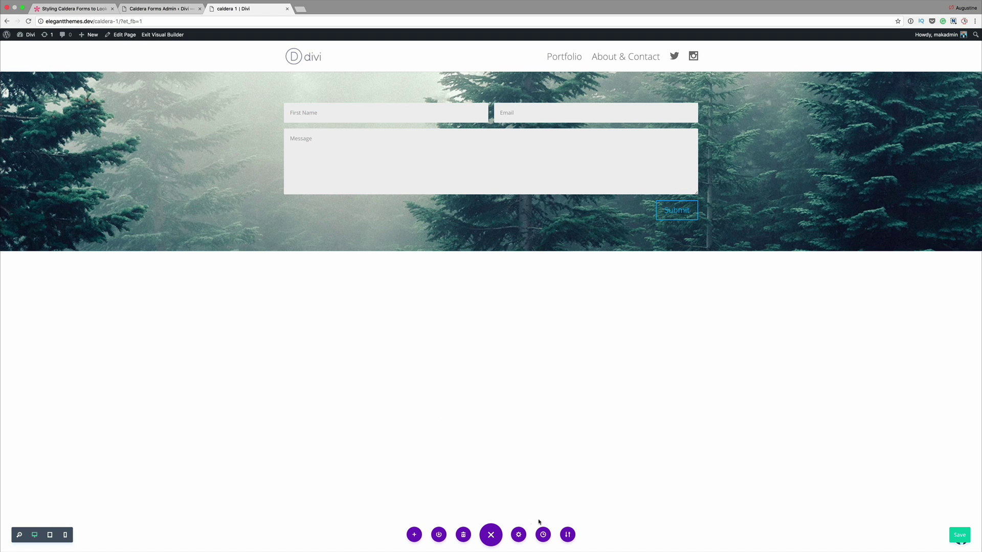
Add page CSS after the existing rules for white-outlined form fields and button, a translucent white hover and #fff placeholder text, and save the settings
click(519, 535)
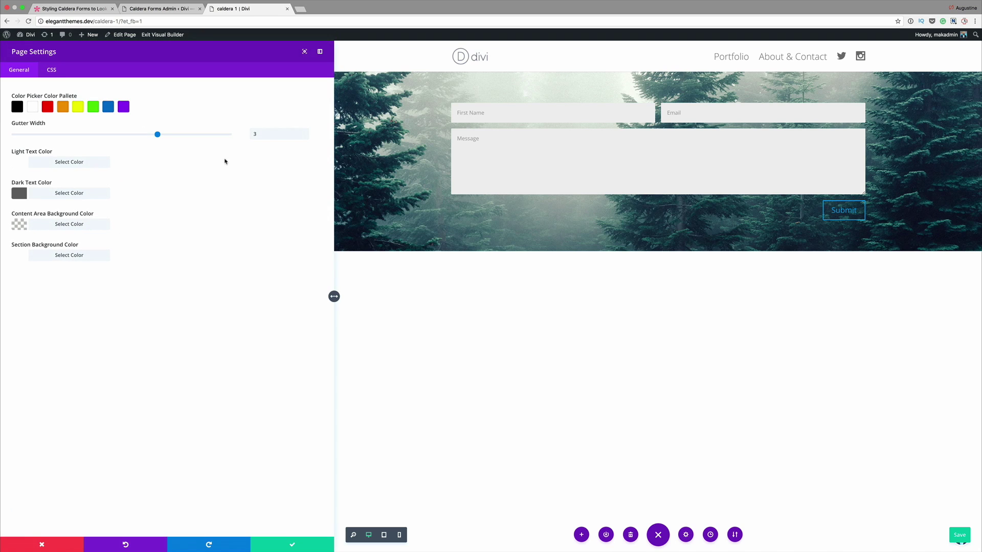
click(51, 70)
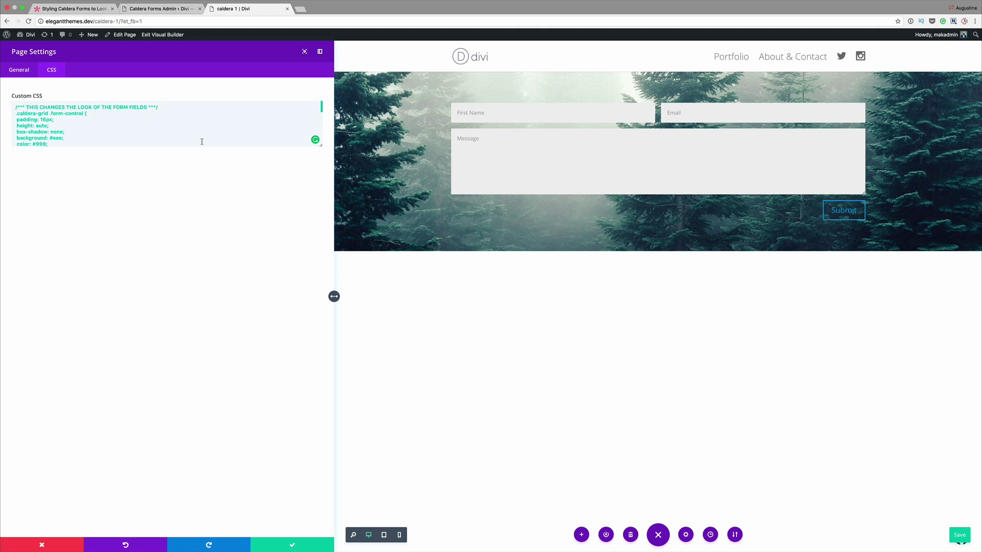
drag(321, 148, 307, 387)
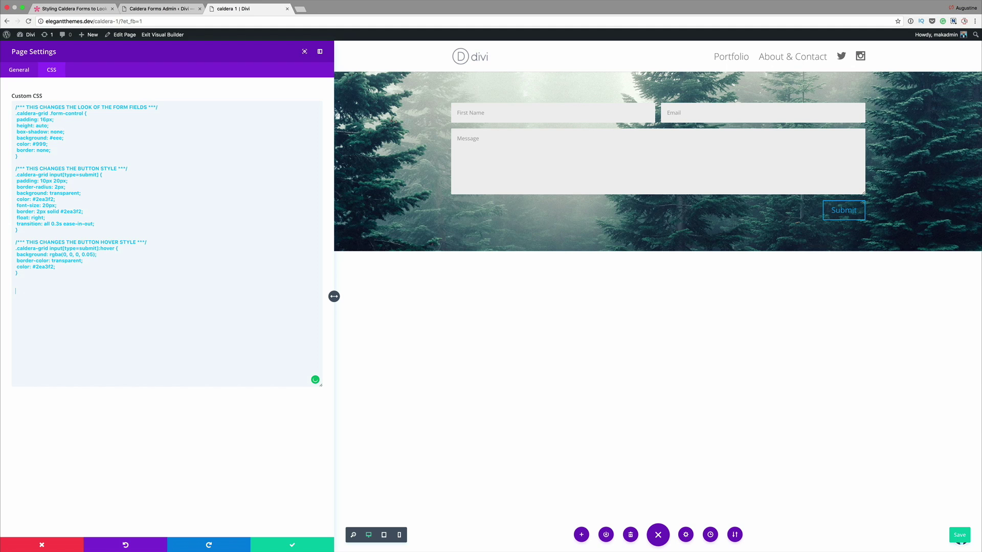
key(super+v)
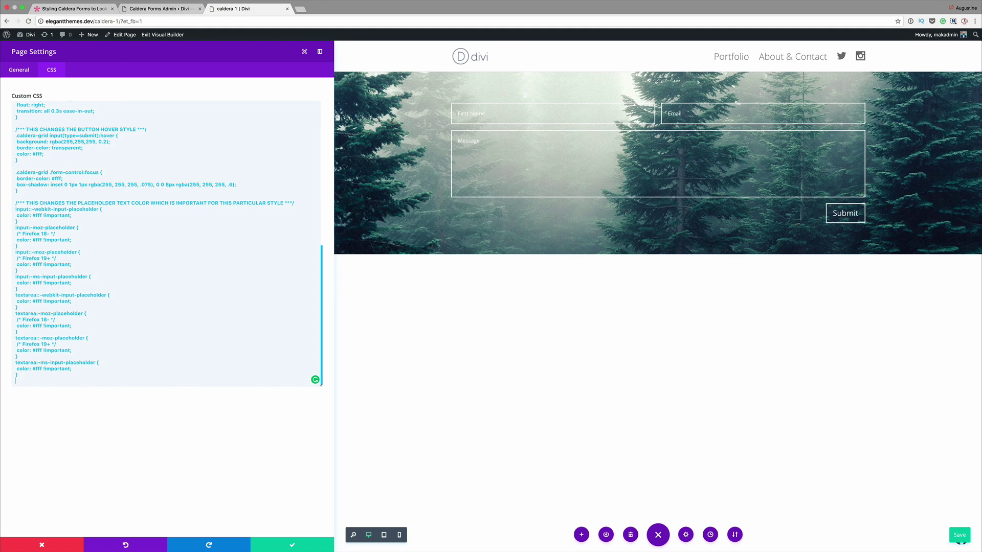
click(291, 546)
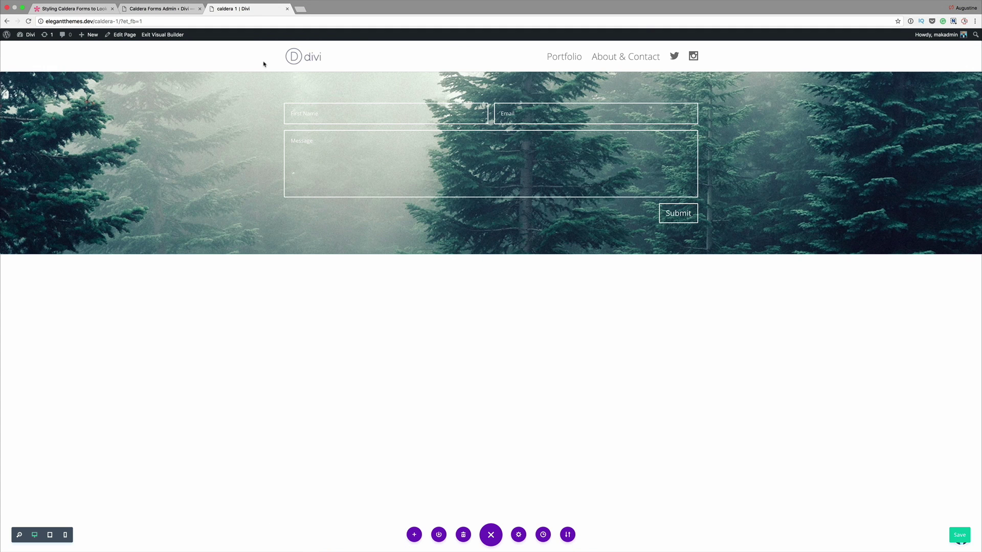
Increase the top and bottom padding of the forest-background form section and save the page
drag(291, 77, 288, 158)
drag(314, 333, 314, 393)
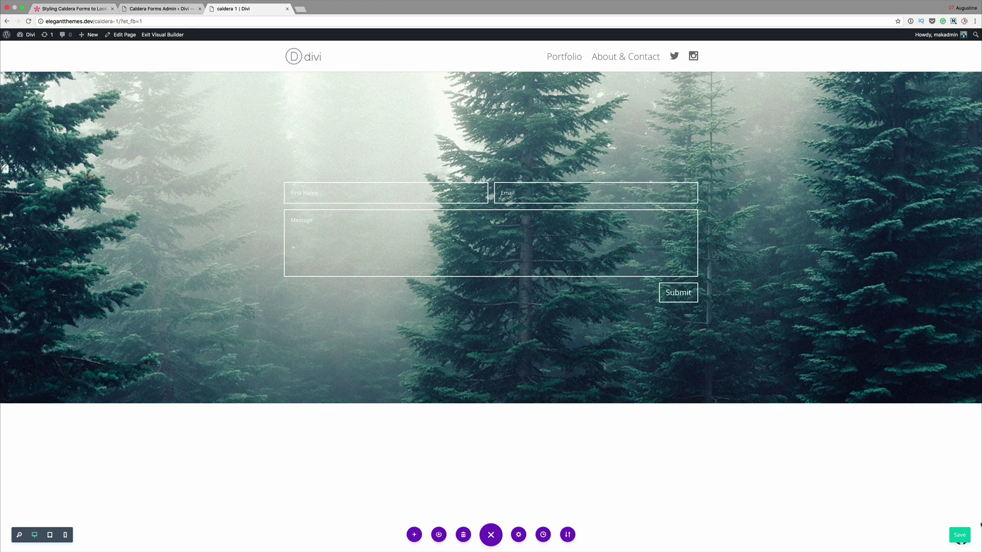
click(957, 534)
Create a new WordPress page titled "caldera 2" in a separate browser tab and enable the Divi Builder for it
click(159, 10)
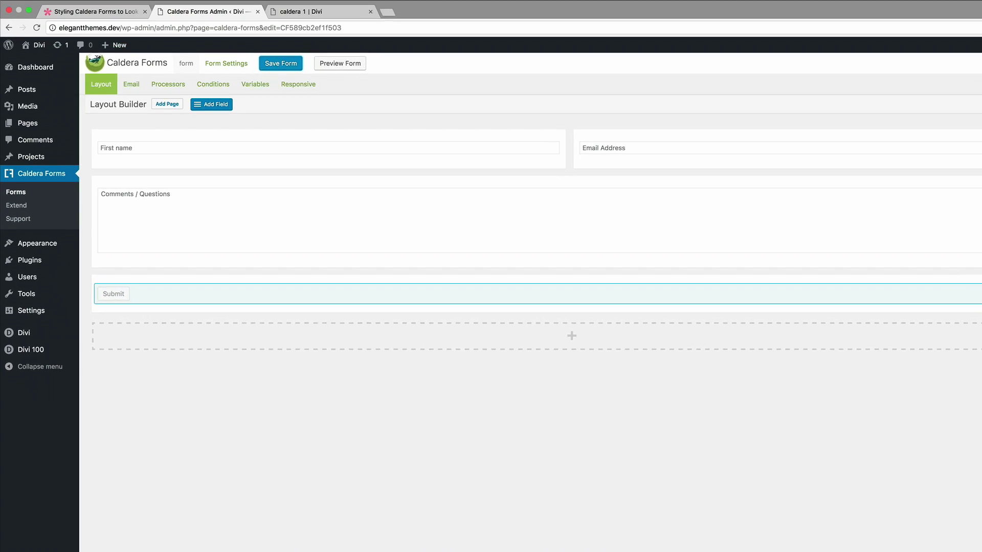
mouse_move(47, 142)
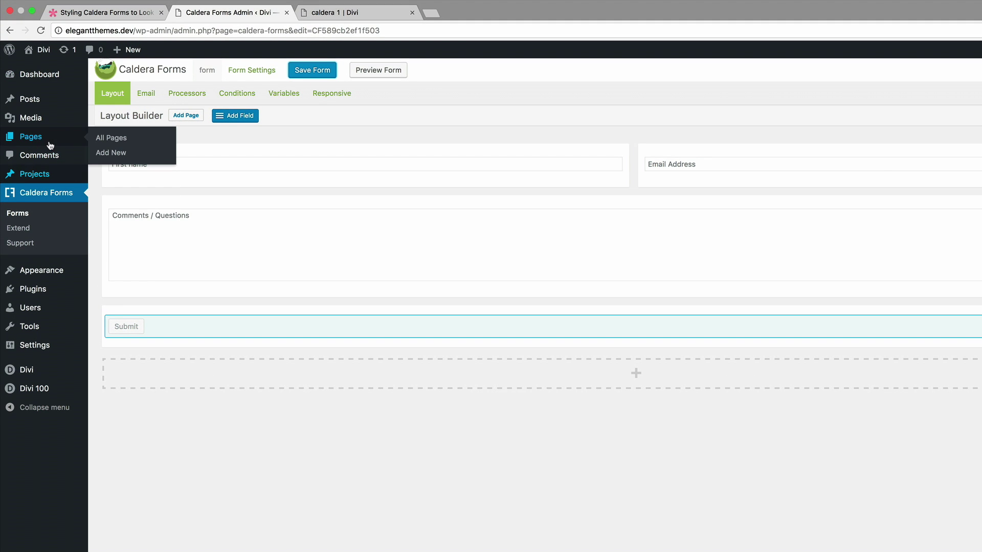
super+click(108, 154)
click(357, 12)
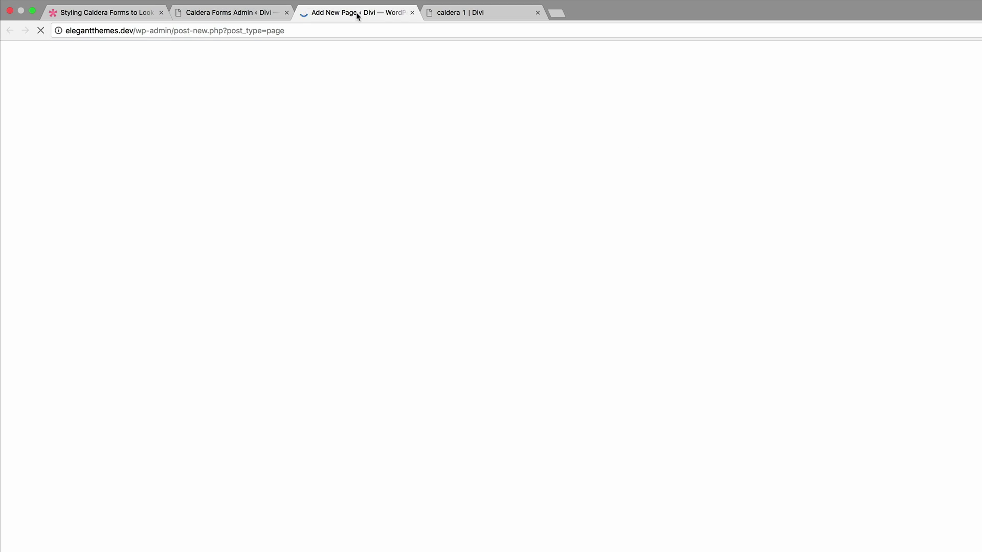
text(caldera 2)
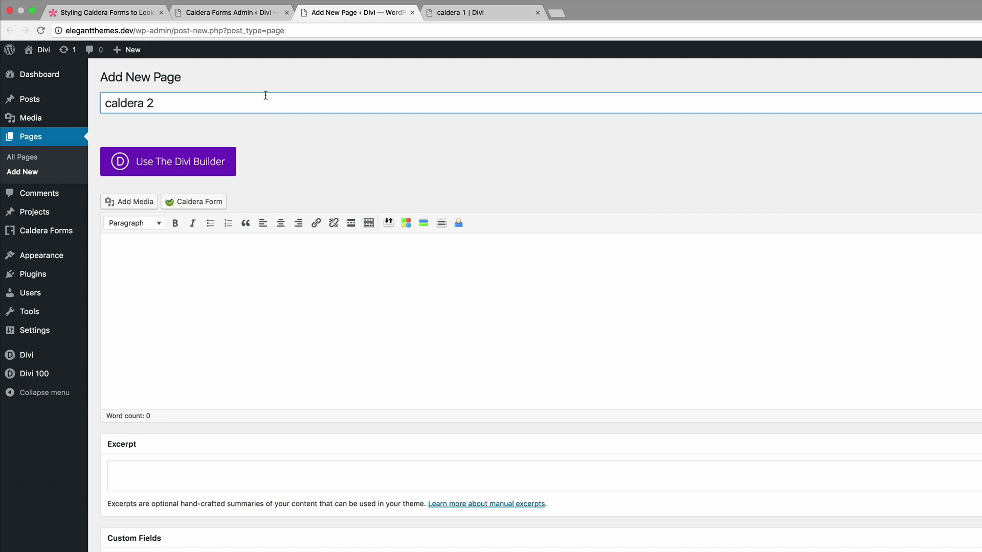
click(179, 161)
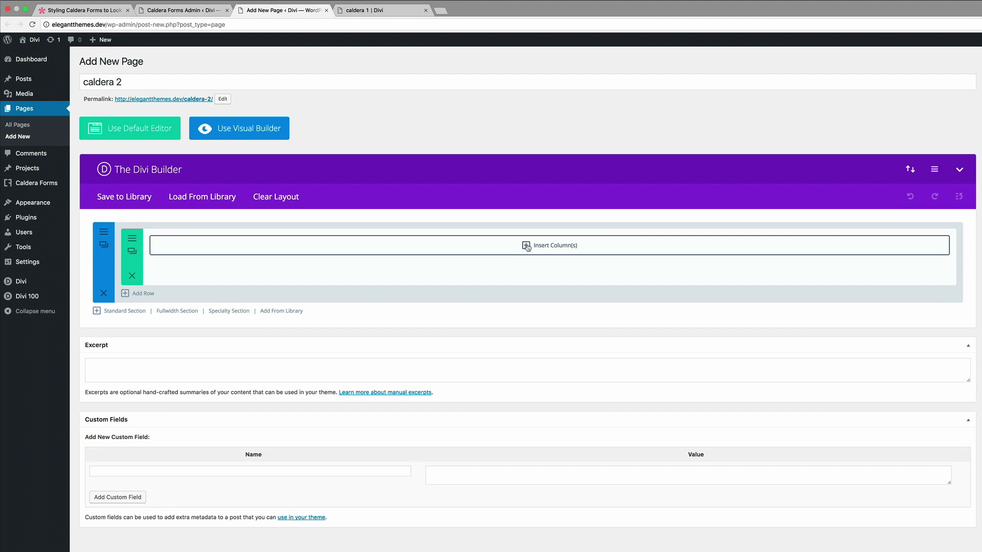
Add a single full-width column to the empty row and insert a Text module in it
click(527, 247)
click(435, 186)
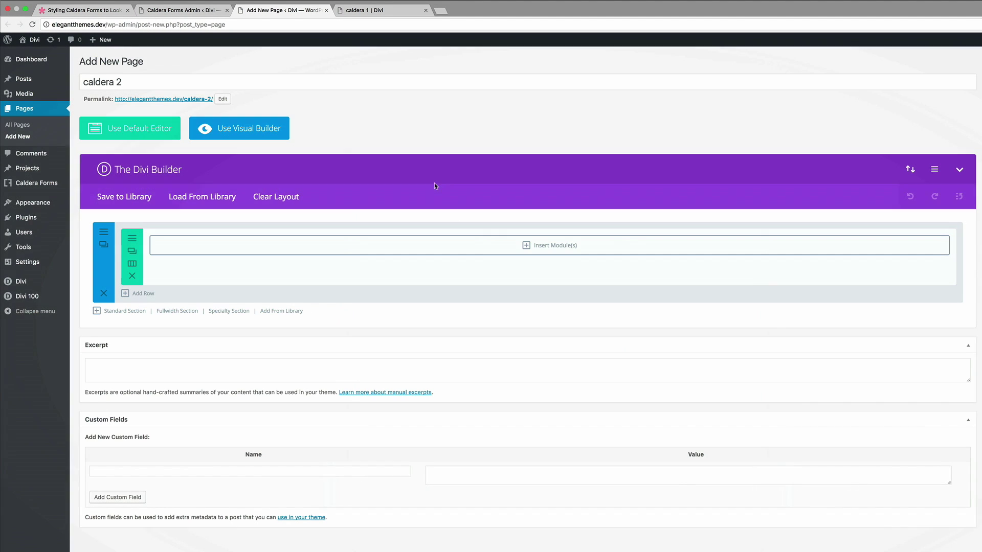
click(531, 245)
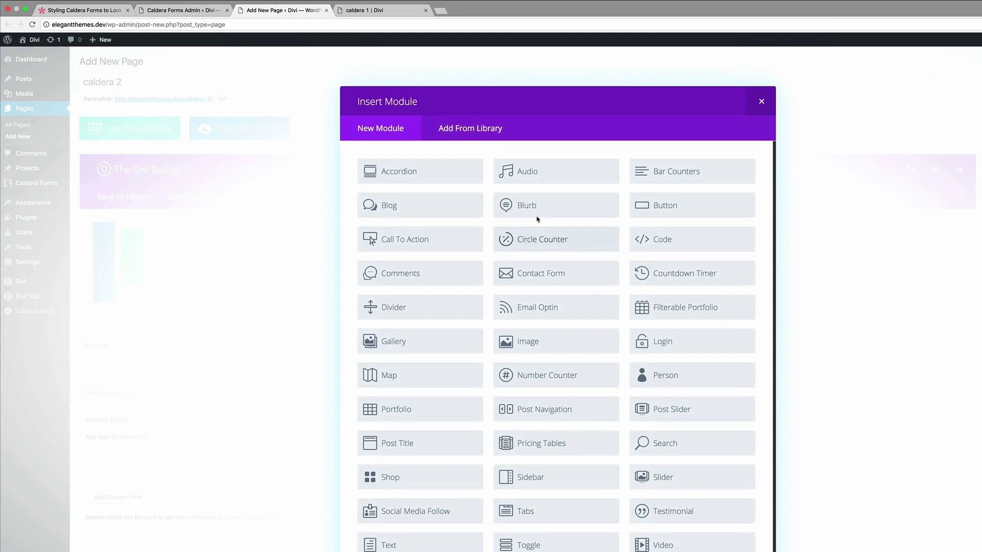
click(393, 545)
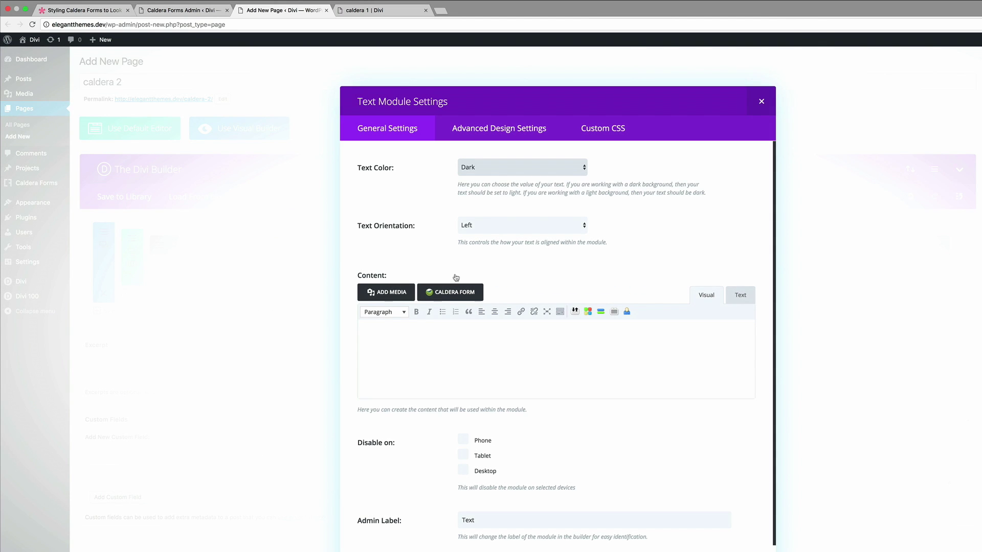
Insert the Caldera form named "form" into the Text module, save the module, and publish the page
click(453, 292)
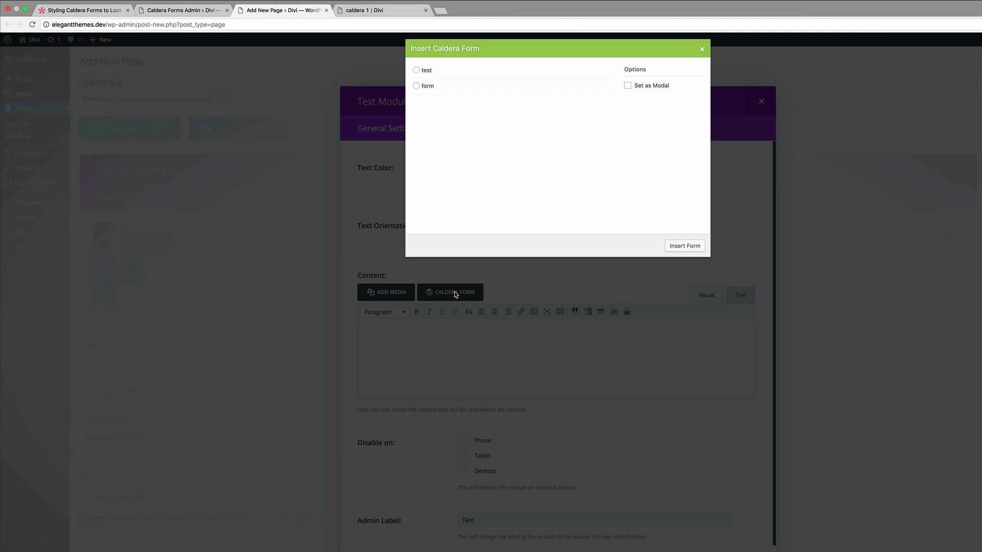
click(417, 86)
click(685, 246)
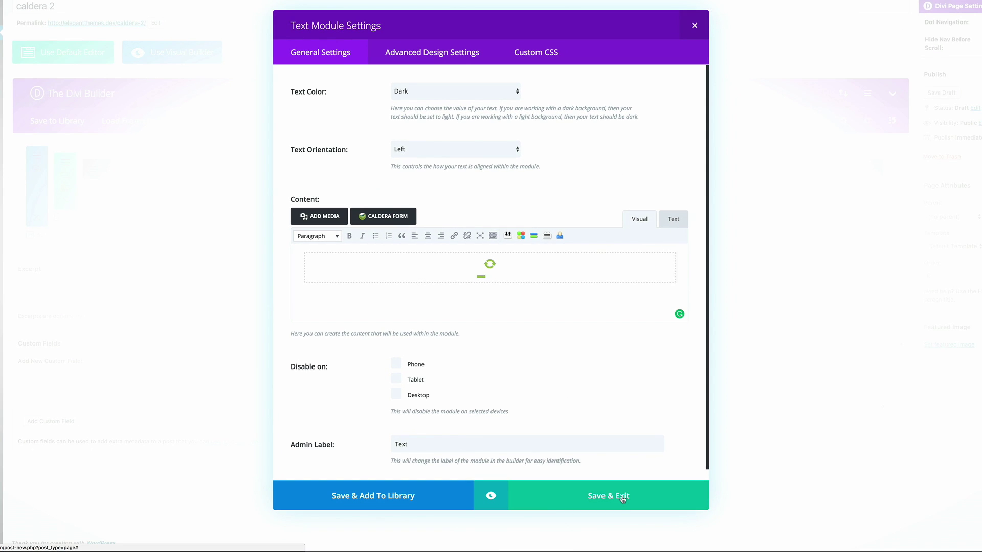
click(622, 499)
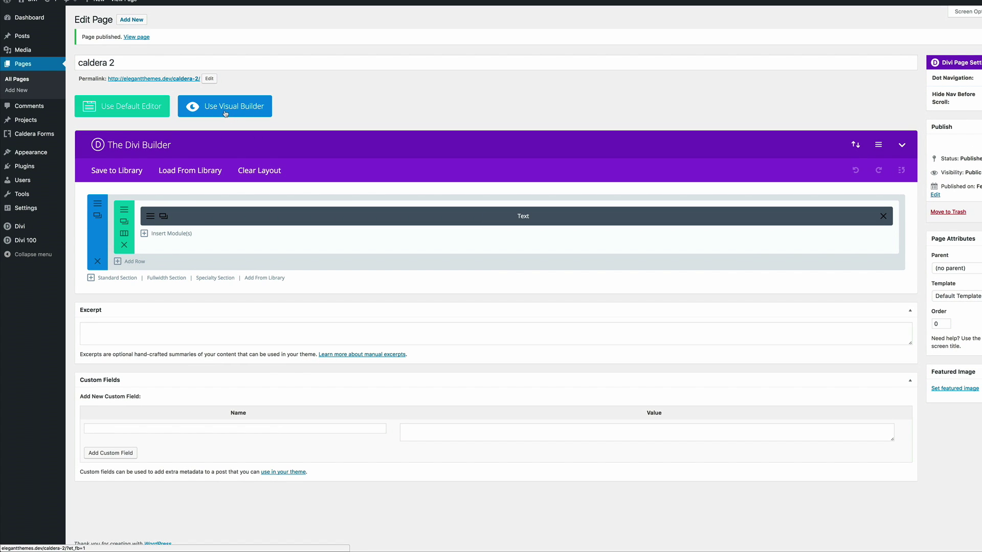
Enable the Visual Builder and add custom page CSS for #eee form fields, a #2ea3f2 outlined submit button and its hover style
click(225, 108)
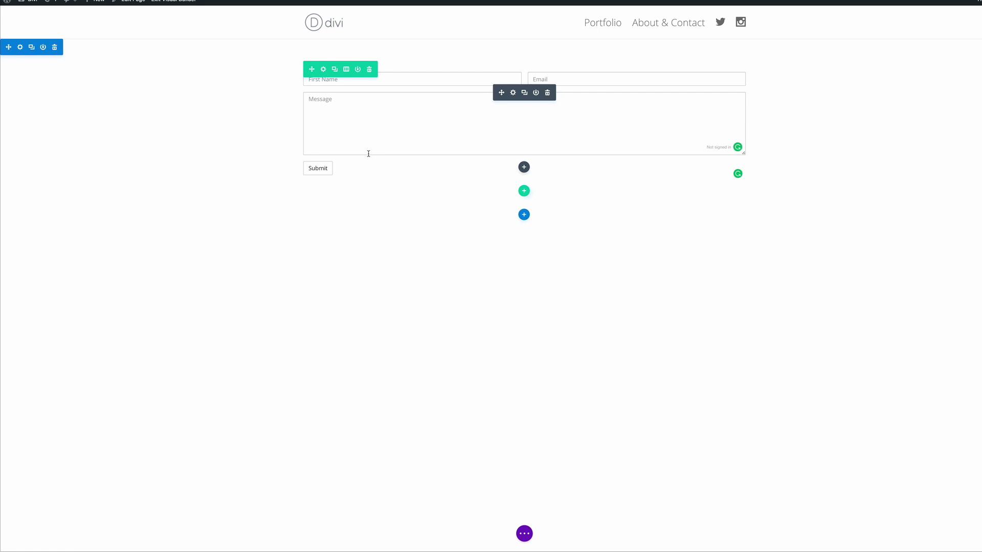
click(525, 534)
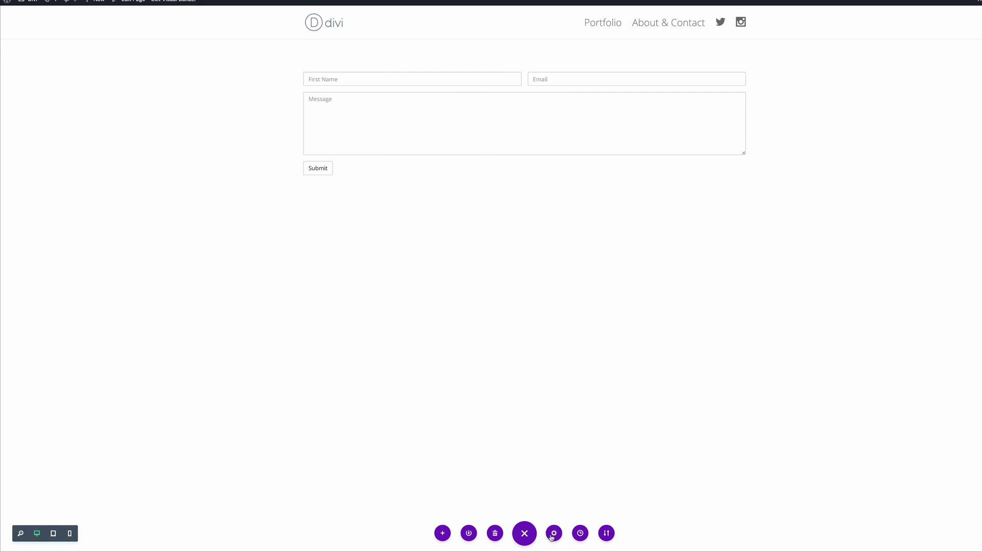
click(552, 533)
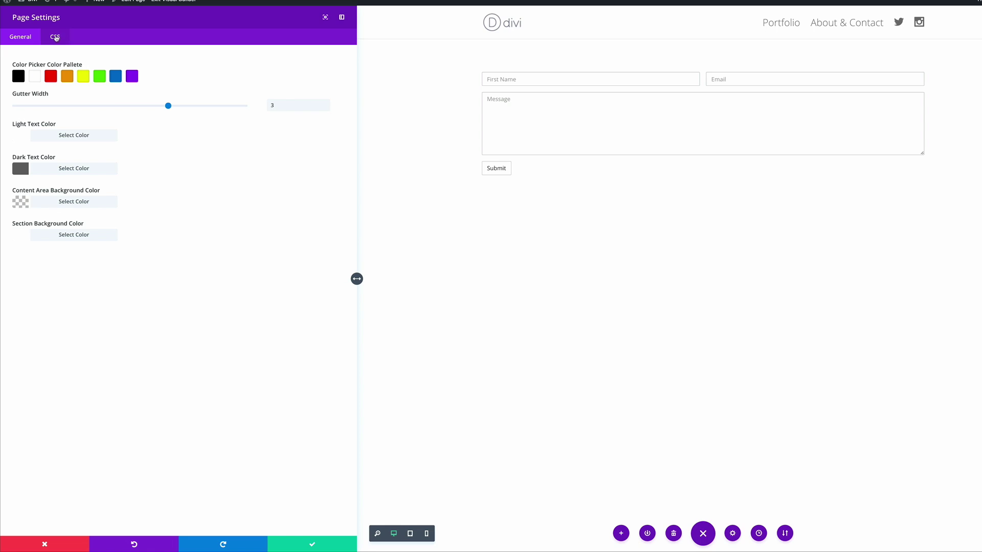
click(56, 38)
click(143, 84)
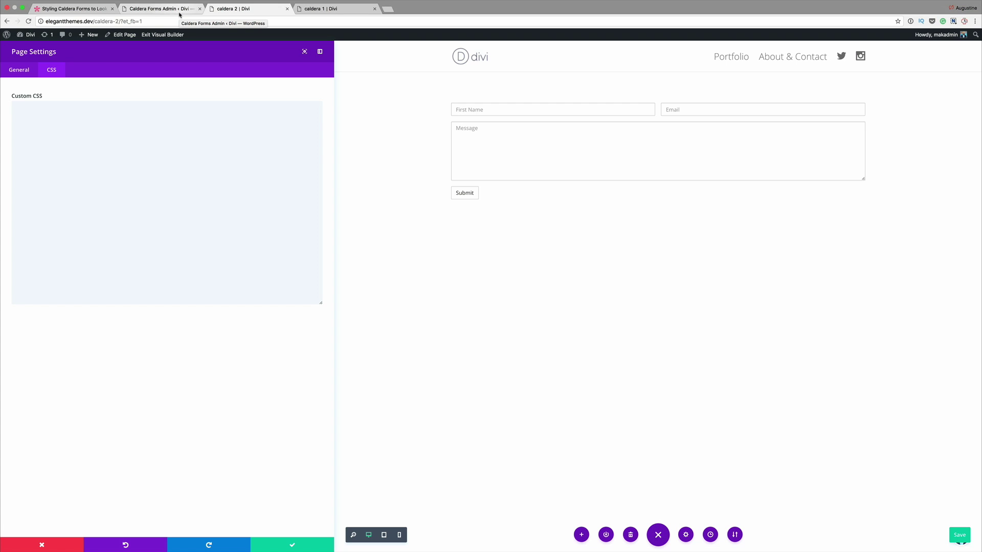
click(217, 124)
text(/*** THIS CHANGES THE LOOK OF THE FORM FIELDS ***/ .caldera-grid .form-control {  padding: 16px;  height: auto;  box-shadow: none;  background: #eee;  color: #999;  border: none; }  /*** THIS CHANGES THE BUTTON STYLE ***/ .caldera-grid input[type=submit] {  padding: 10px 20px;  border-radius: 2px;  background: transparent;  color: #2ea3f2;  font-size: 20px;  border: 2px solid #2ea3f2;  float: right;  transition: all 0.3s ease-in-out; }  /*** THIS CHANGES THE BUTTON HOVER STYLE ***/ .caldera-grid input[type=submit]:hover {  background: rgba(0, 0, 0, 0.05);  border-color: transparent;  color: #2ea3f2; })
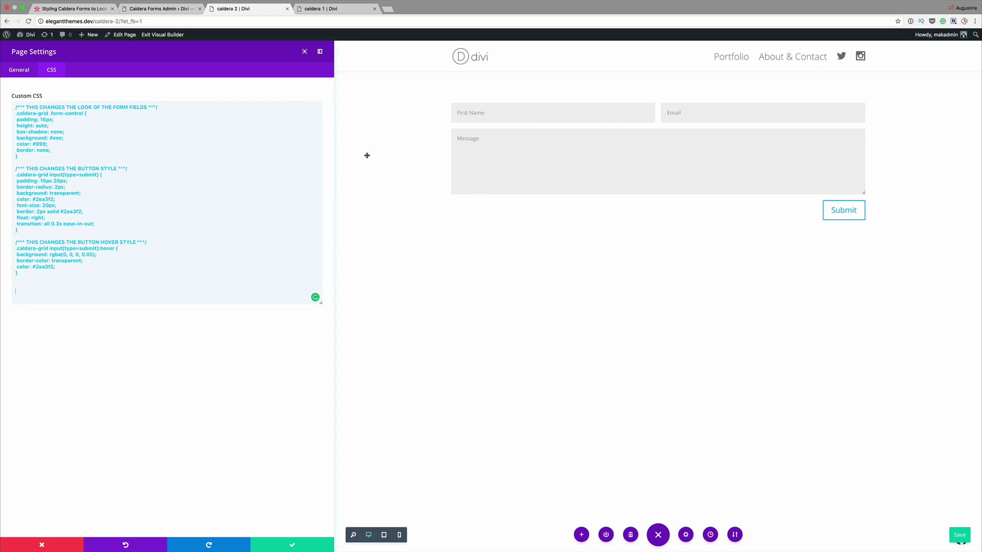
Append page CSS for rgba(0, 0, 0, 0.7) fields with 22px text, a filled submit button, hover colors and no focus glow, and save the settings
key(ctrl+a)
key(ctrl+v)
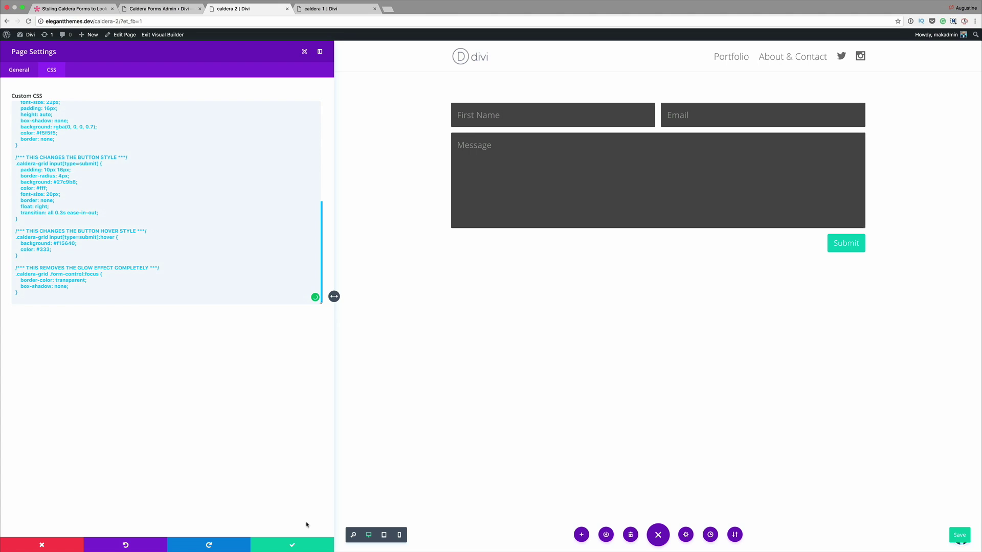
click(294, 546)
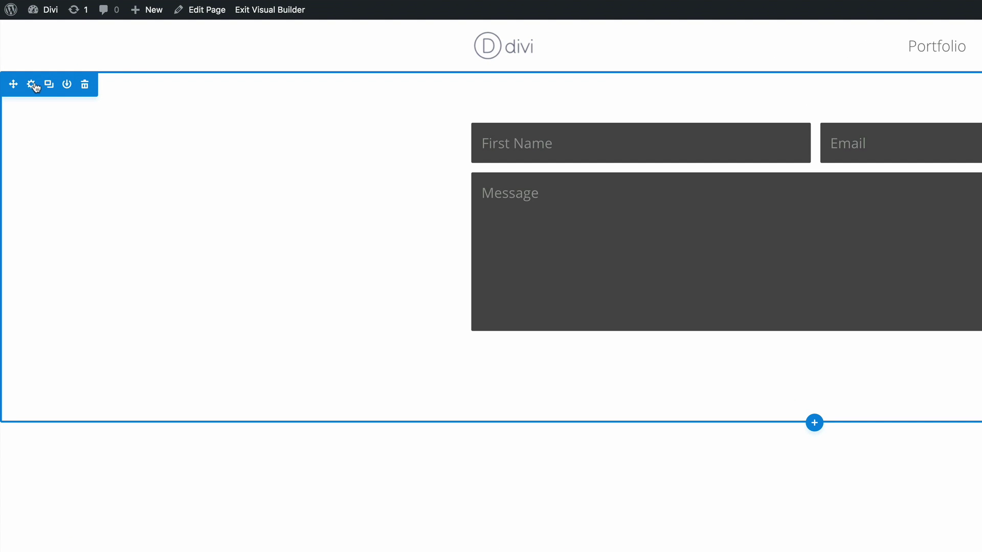
Upload italy.jpeg from Downloads as the form section's background image, save it, and increase the section's top and bottom padding
click(31, 86)
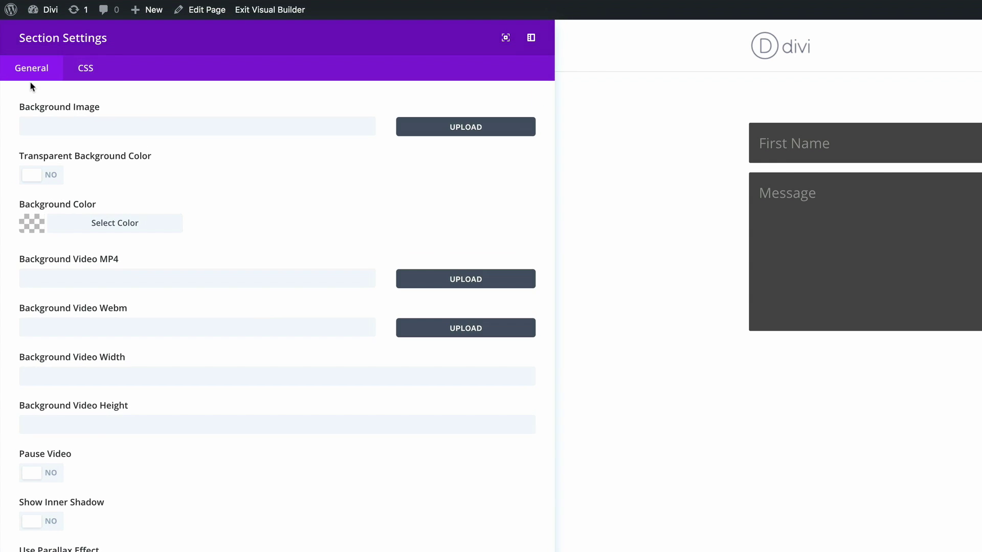
click(483, 132)
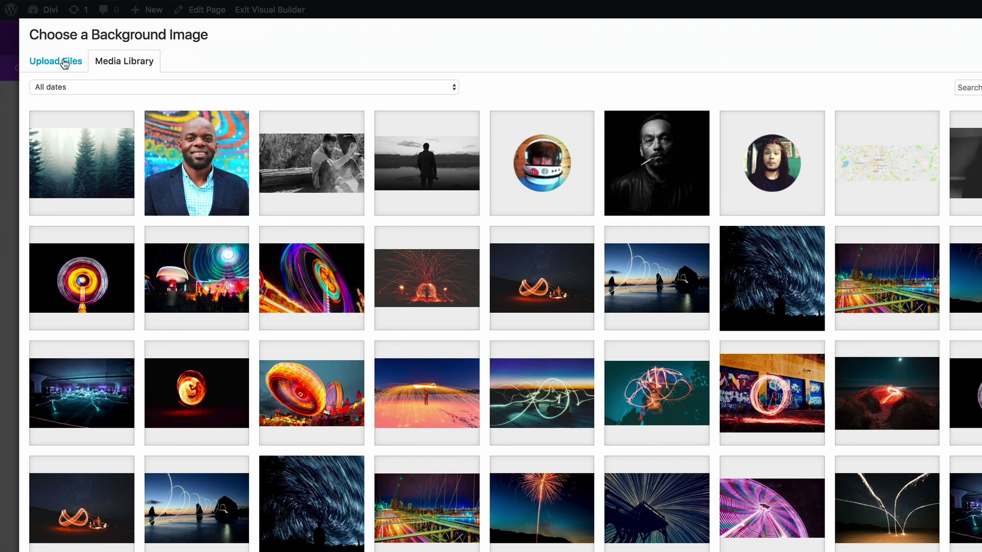
click(64, 64)
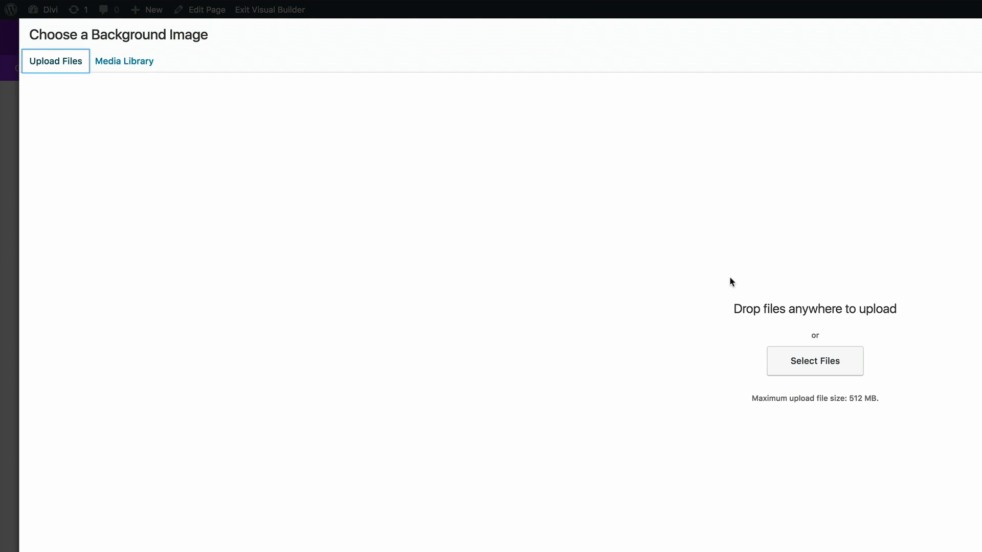
click(801, 358)
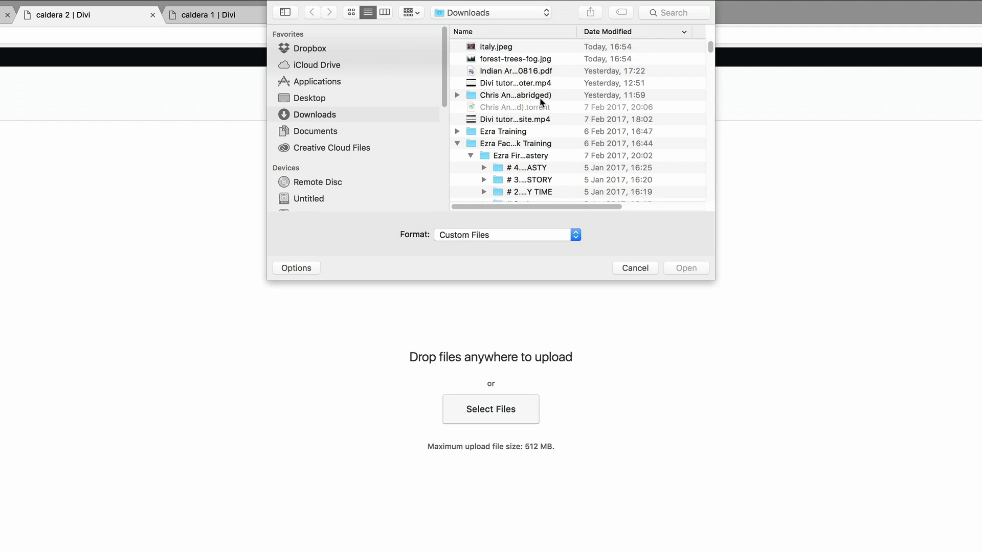
click(509, 49)
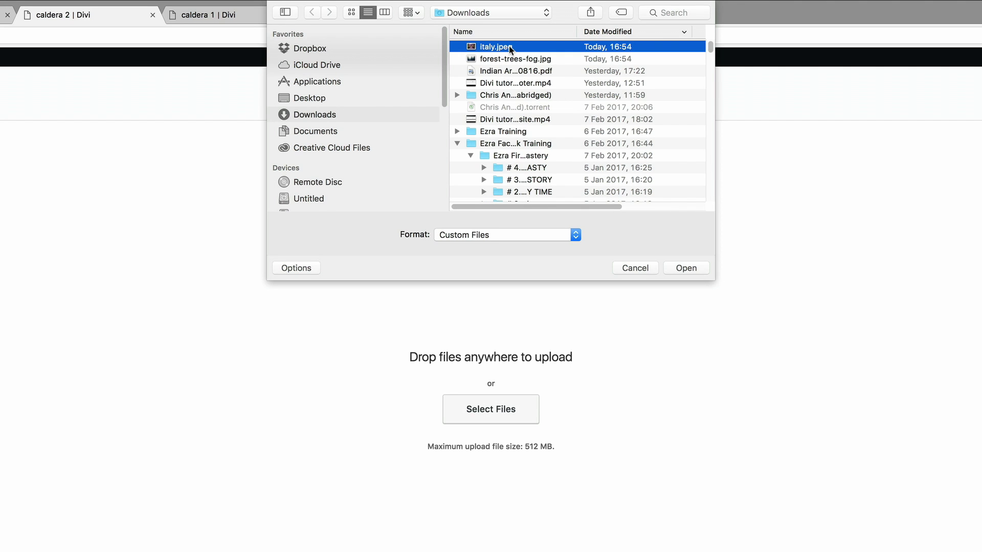
click(691, 268)
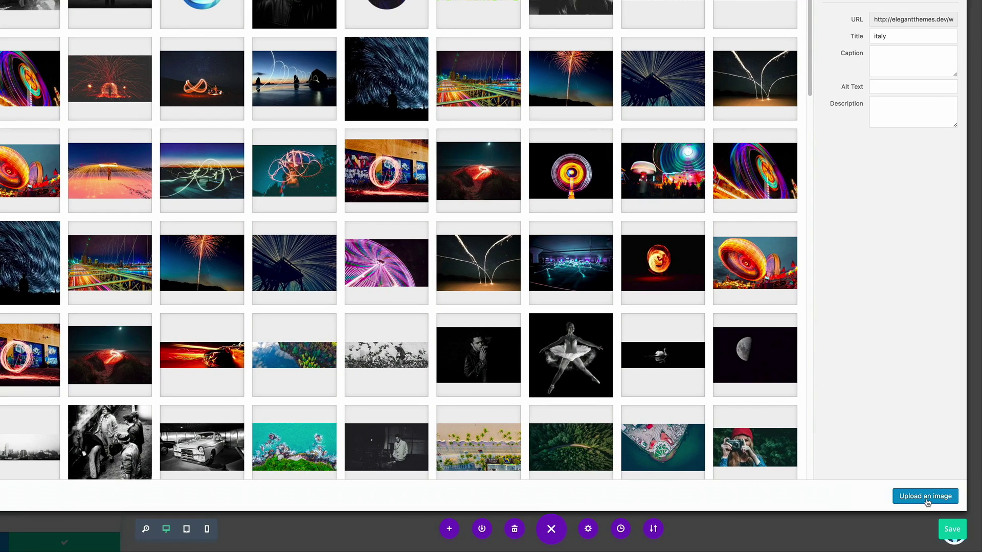
click(925, 495)
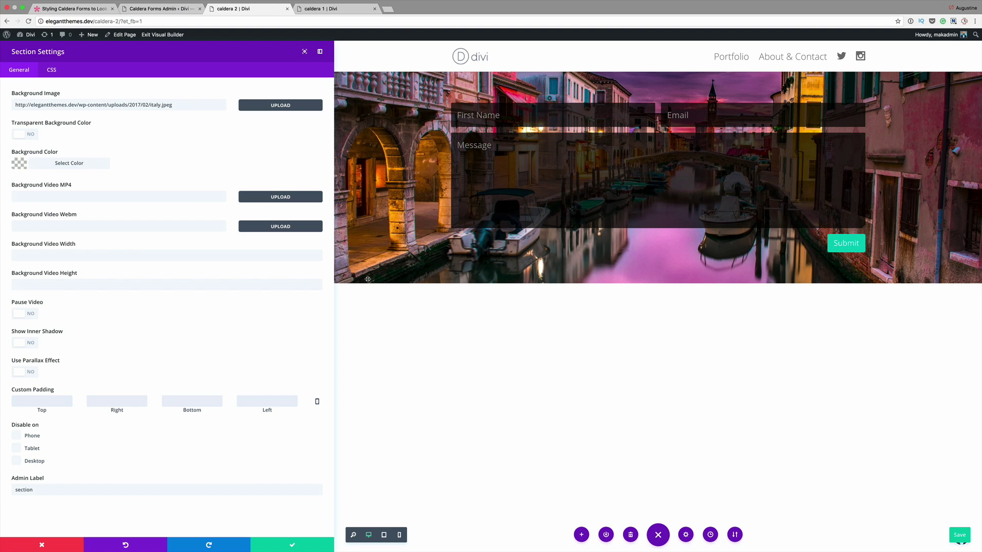
click(299, 549)
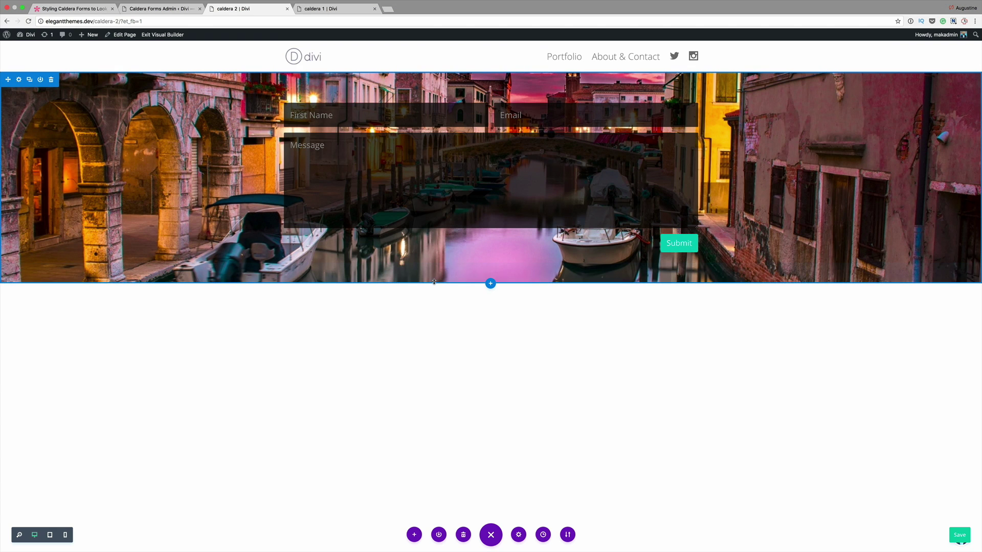
drag(434, 284, 435, 355)
drag(445, 75, 444, 137)
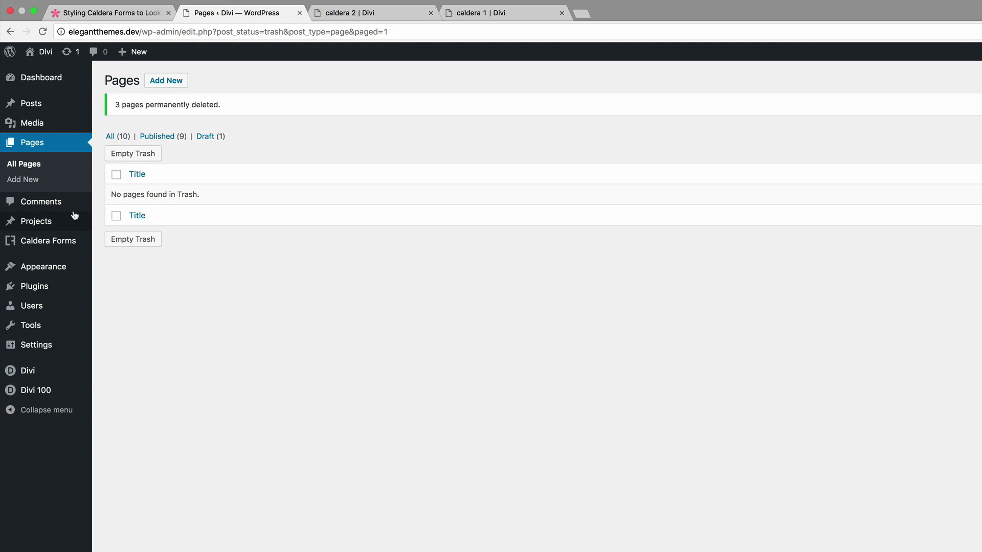
Create another new page titled "caldera 3" and enable the Divi Builder for it
click(32, 180)
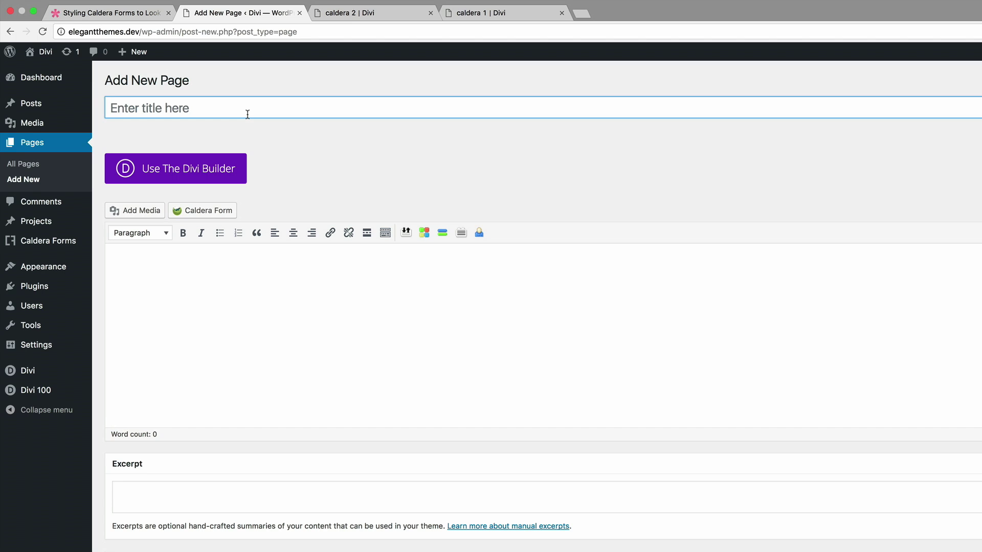
text(caldera 3)
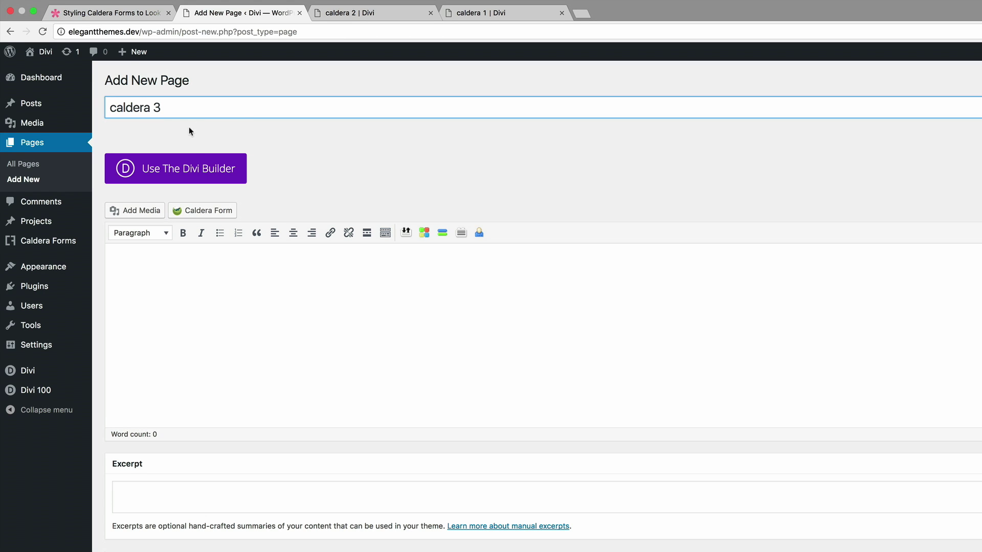
click(197, 162)
Insert a single full-width column and a Text module on the caldera 3 page
click(538, 249)
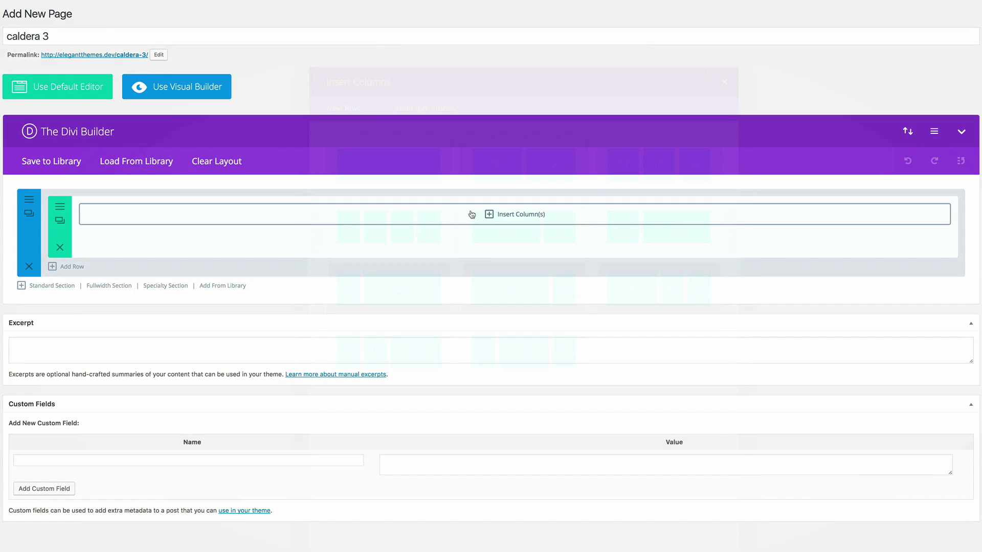
click(480, 212)
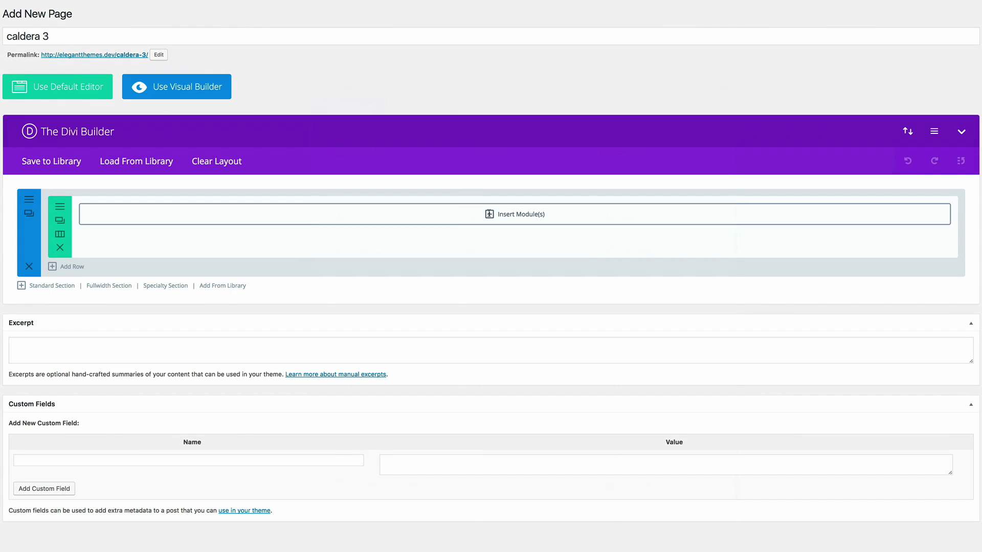
click(486, 217)
scroll(397, 445, down, 3)
click(385, 461)
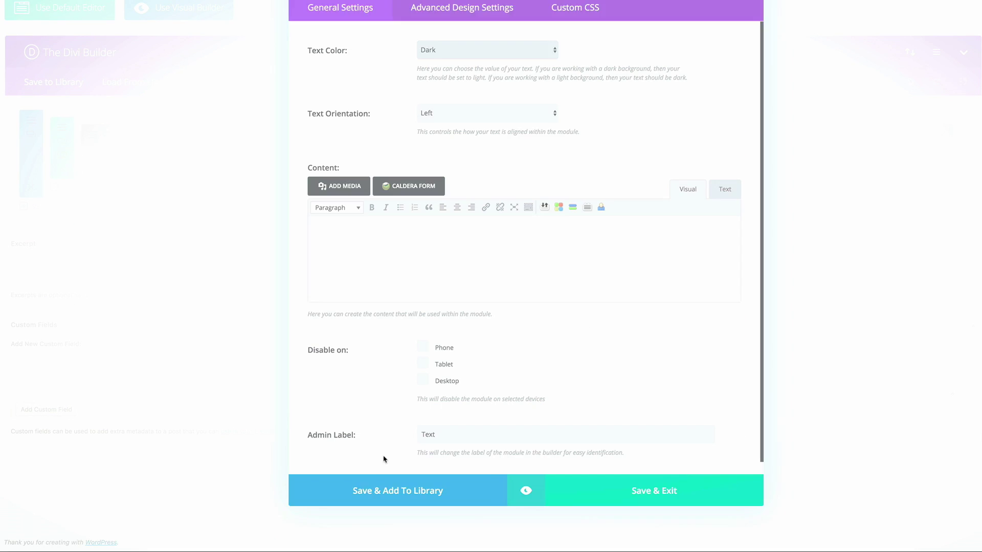
Insert the Caldera form named "form" into the Text module, save the module, and publish the caldera 3 page
click(429, 187)
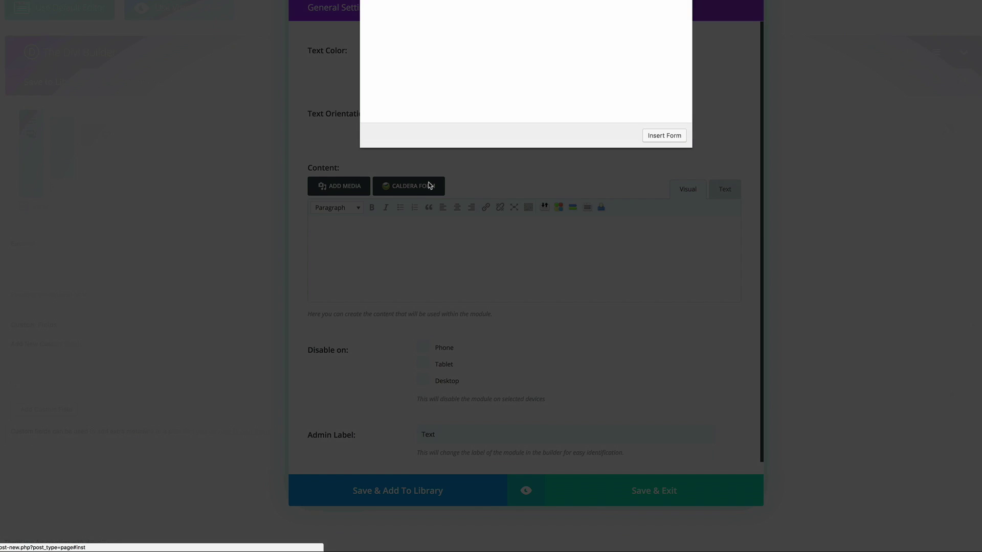
click(372, 95)
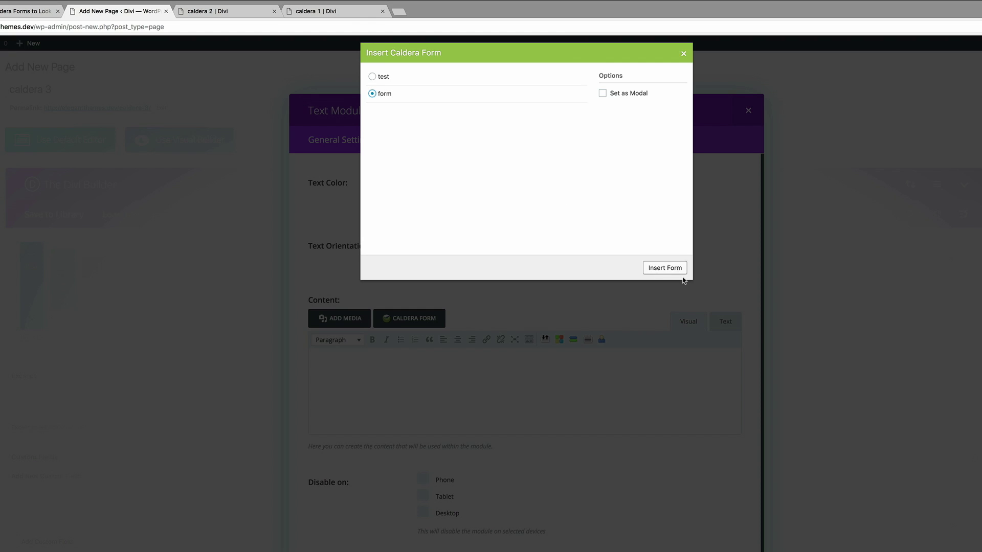
click(665, 268)
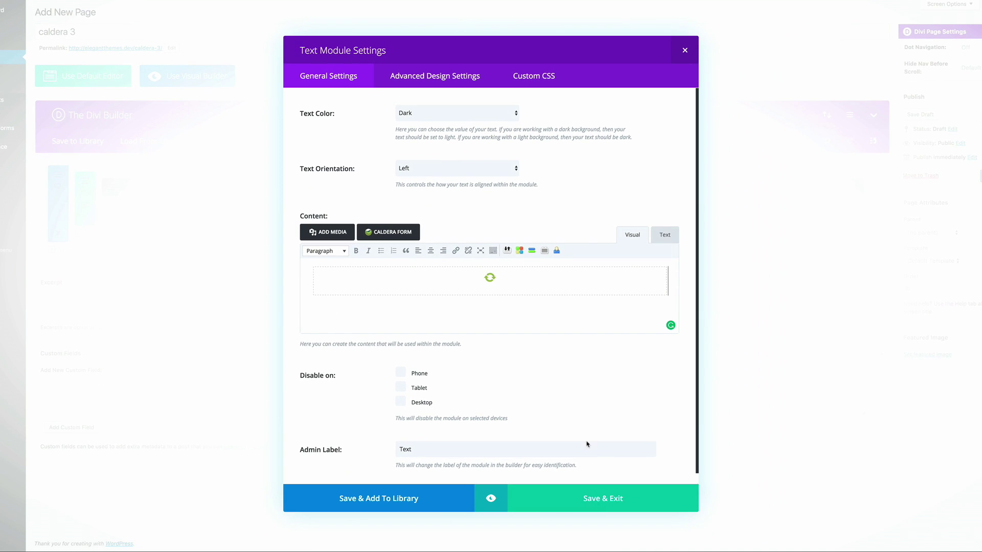
click(607, 502)
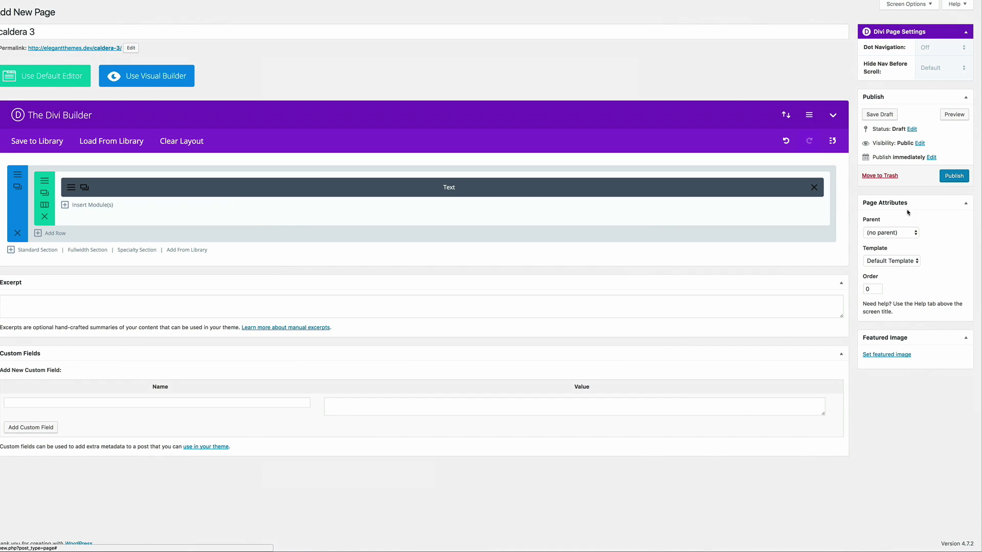
click(952, 176)
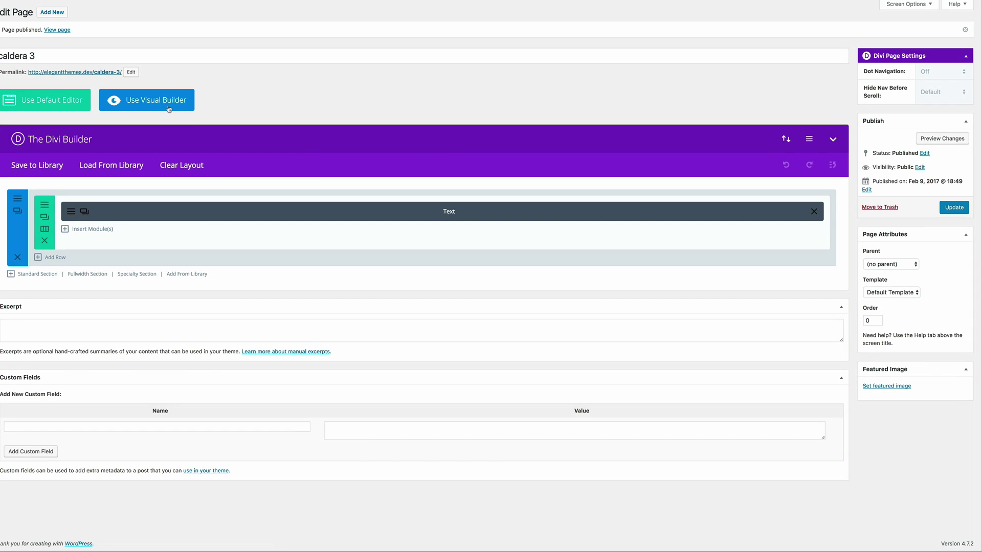
In the Visual Builder, add page CSS for bottom-border-only fields, a red right-aligned uppercase submit button and #e0e0e0 focus borders without shadow, and save the settings
click(153, 106)
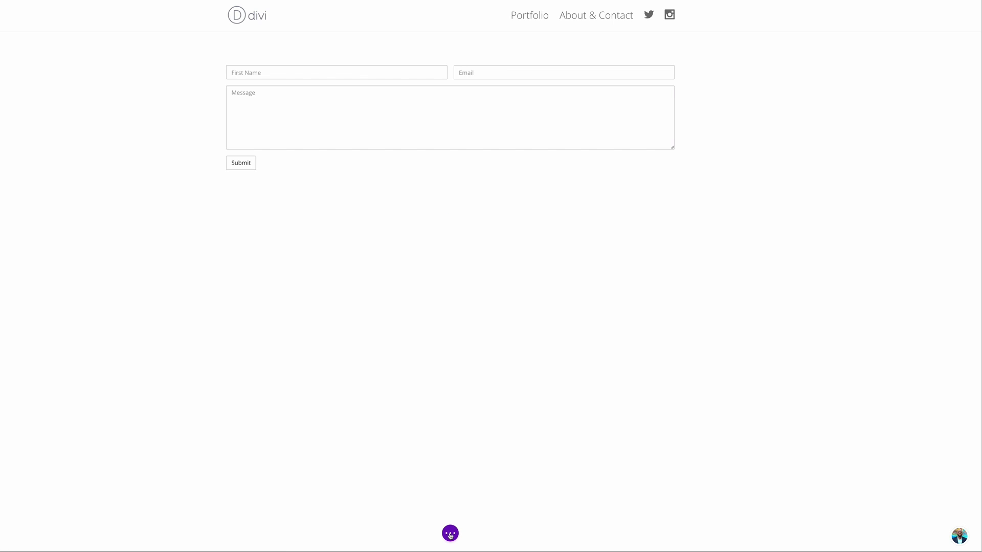
click(450, 534)
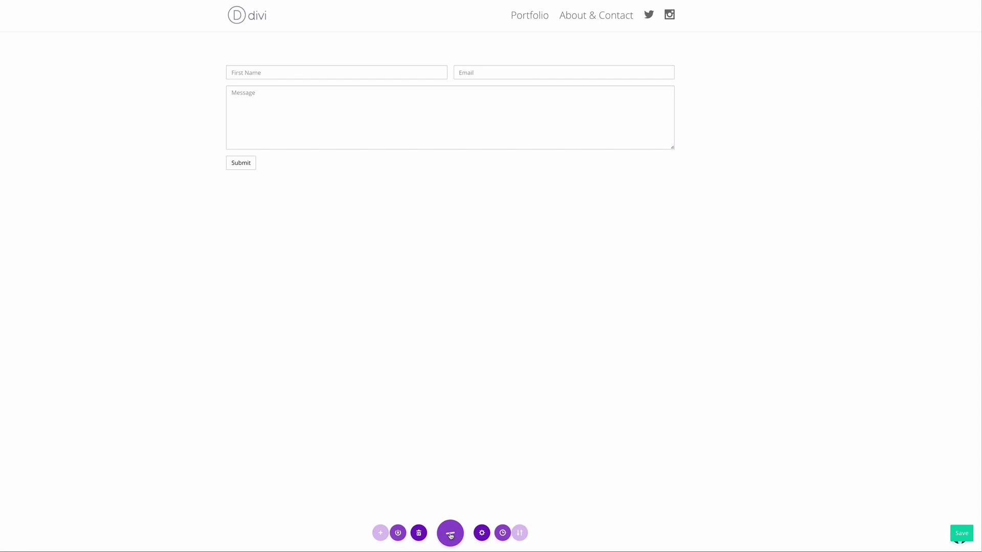
click(481, 533)
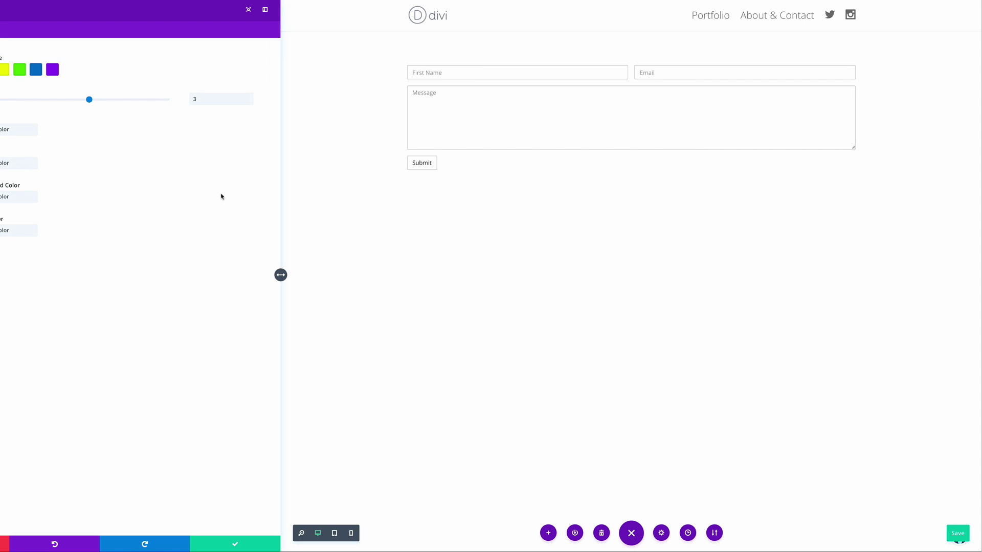
click(4, 33)
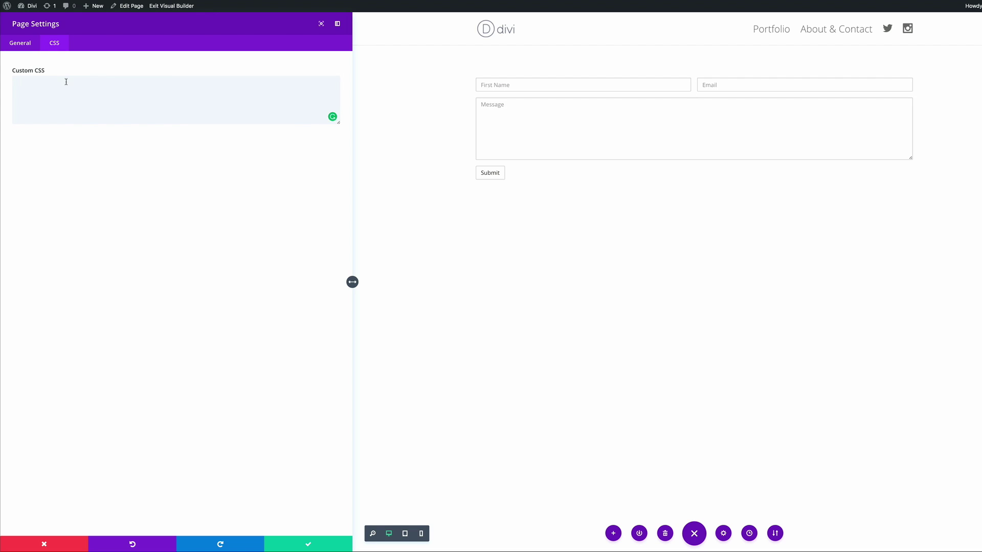
text(/*** THIS CHANGES THE BOTTOM BORDER COLOR WHILE USER IS TYPING ***/ .caldera-grid .form-control:focus {   border-color: #e0e0e0;   box-shadow: none; })
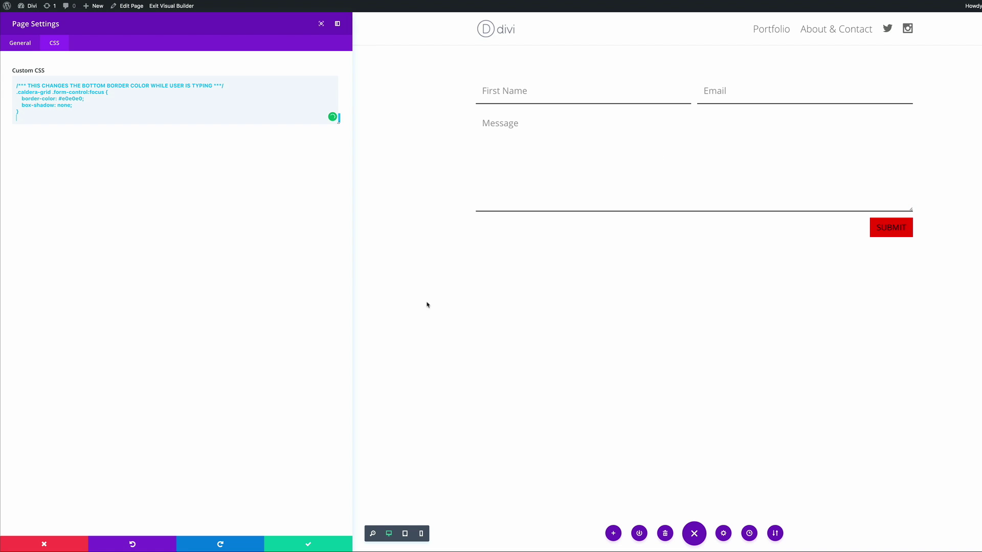
click(309, 545)
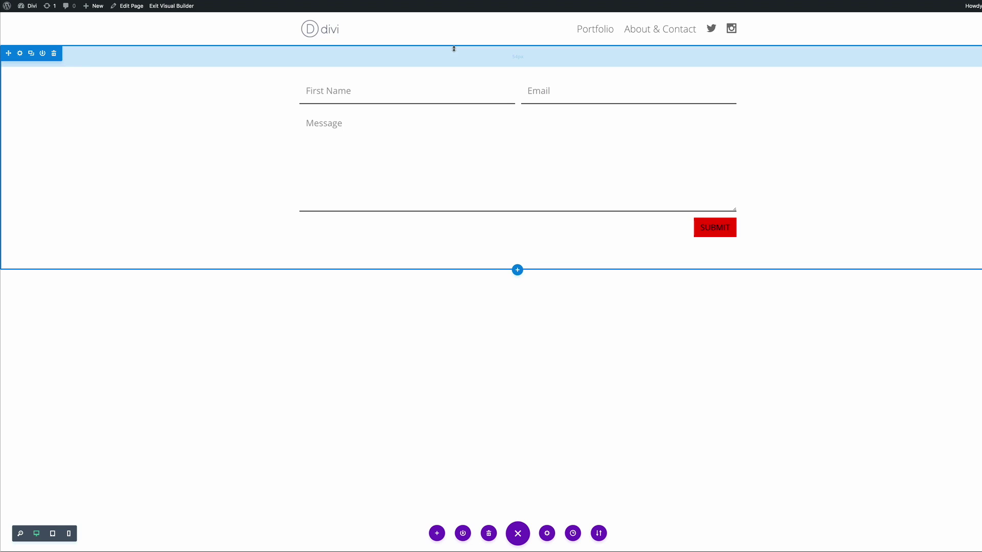
Increase the top padding of the section containing the contact form
drag(453, 48, 452, 85)
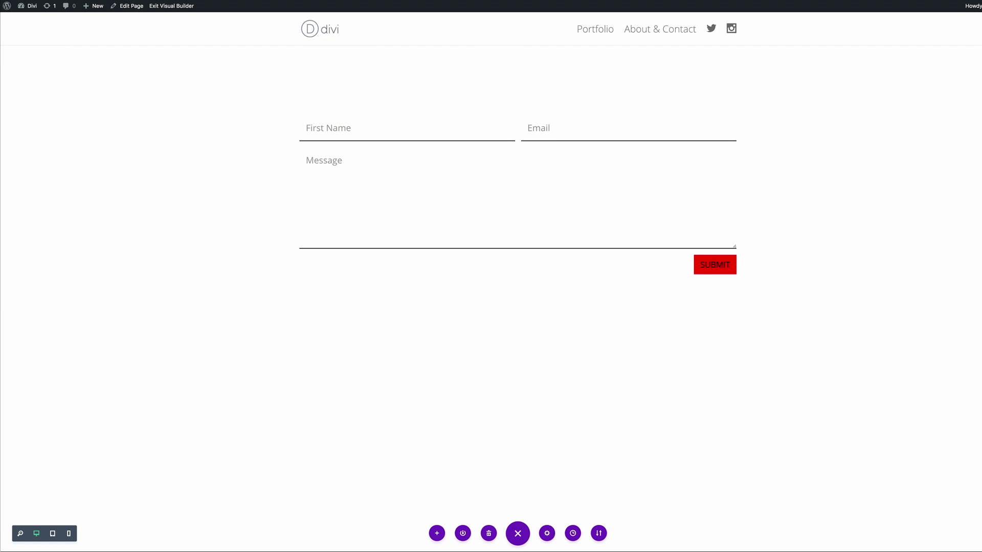